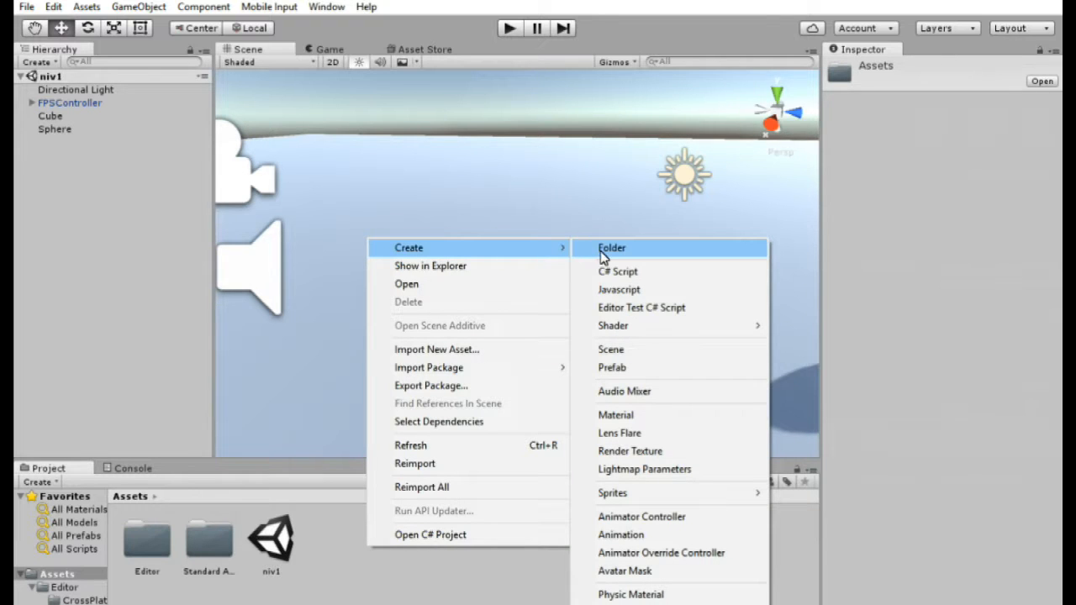
# - Create a new folder in Assets named texture and open it
pyautogui.click(625, 252)
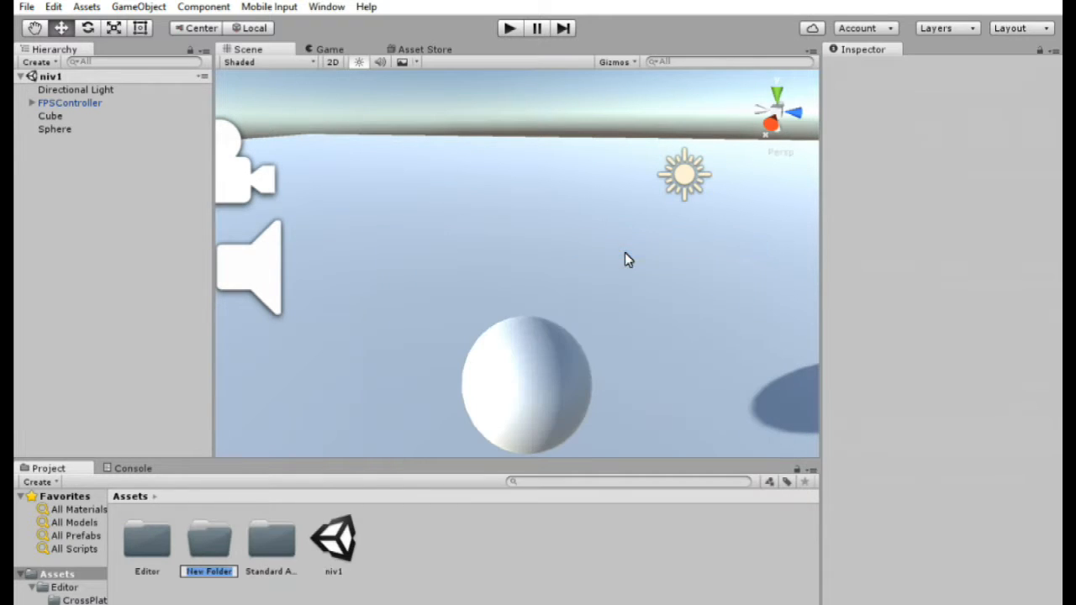
pyautogui.write('texture')
pyautogui.click(213, 544)
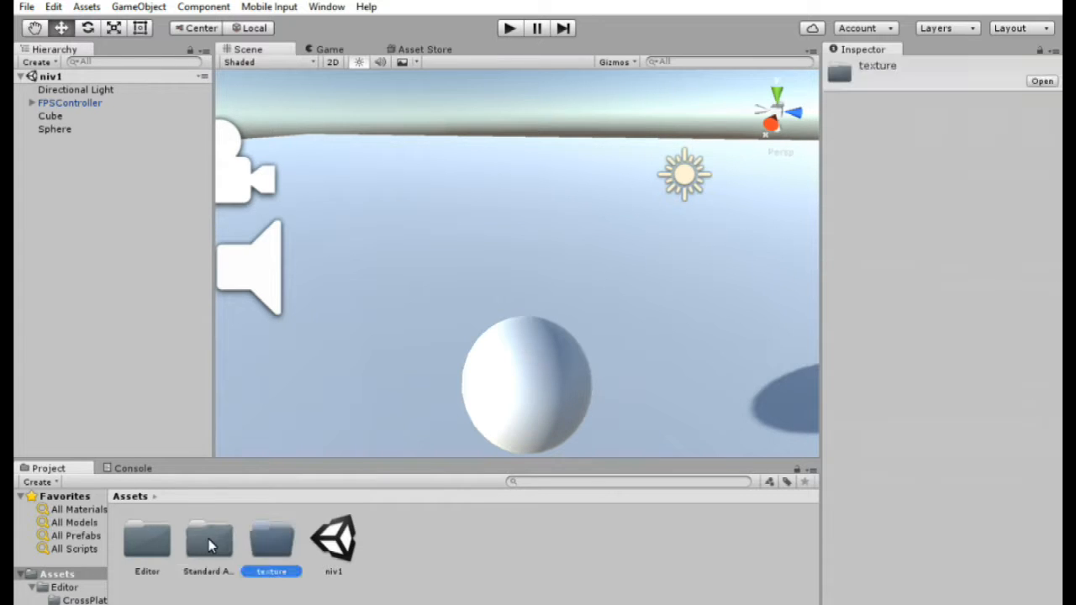
pyautogui.doubleClick(279, 546)
# - Create a new material in the texture folder
pyautogui.rightClick(305, 560)
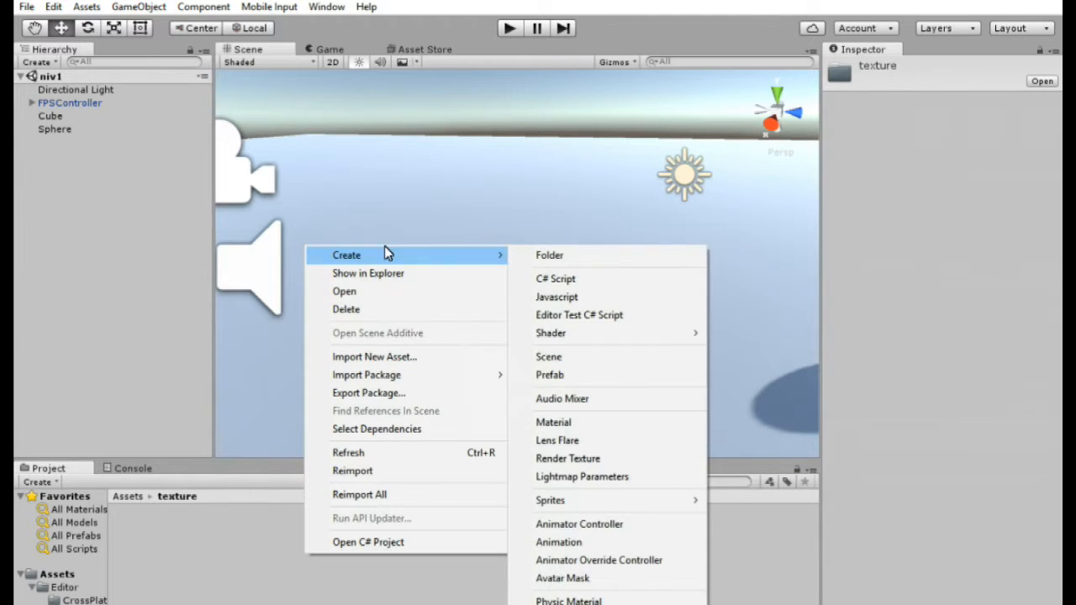
pyautogui.moveTo(445, 262)
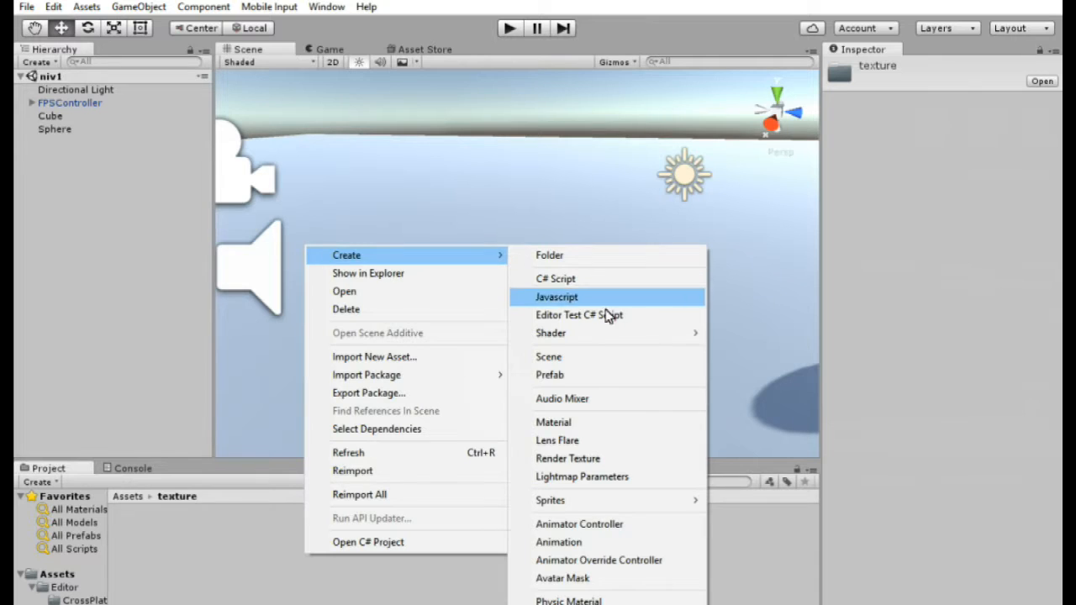
pyautogui.click(662, 430)
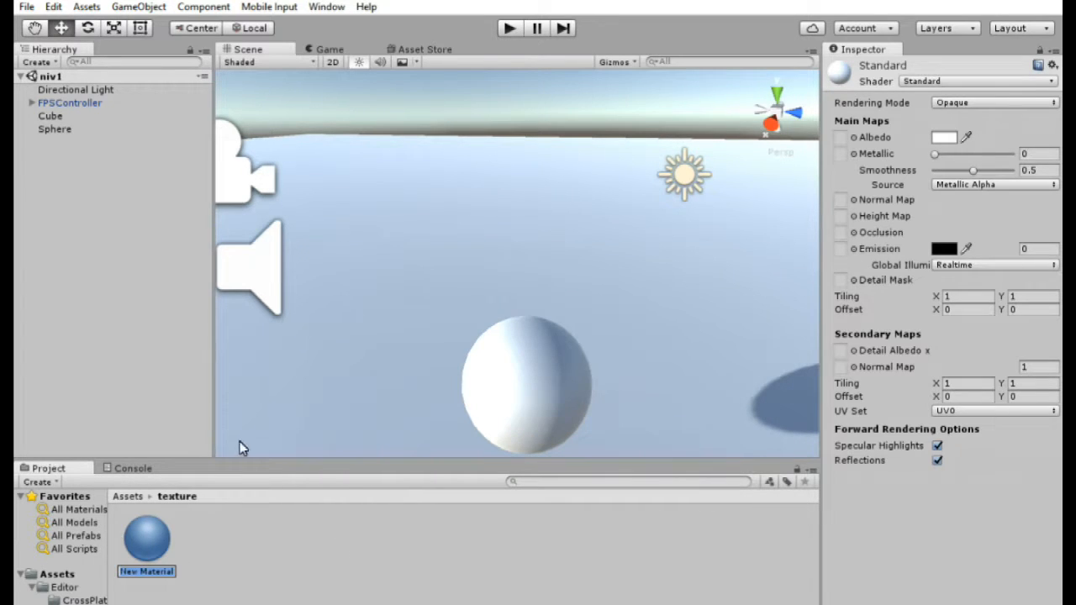
pyautogui.click(136, 545)
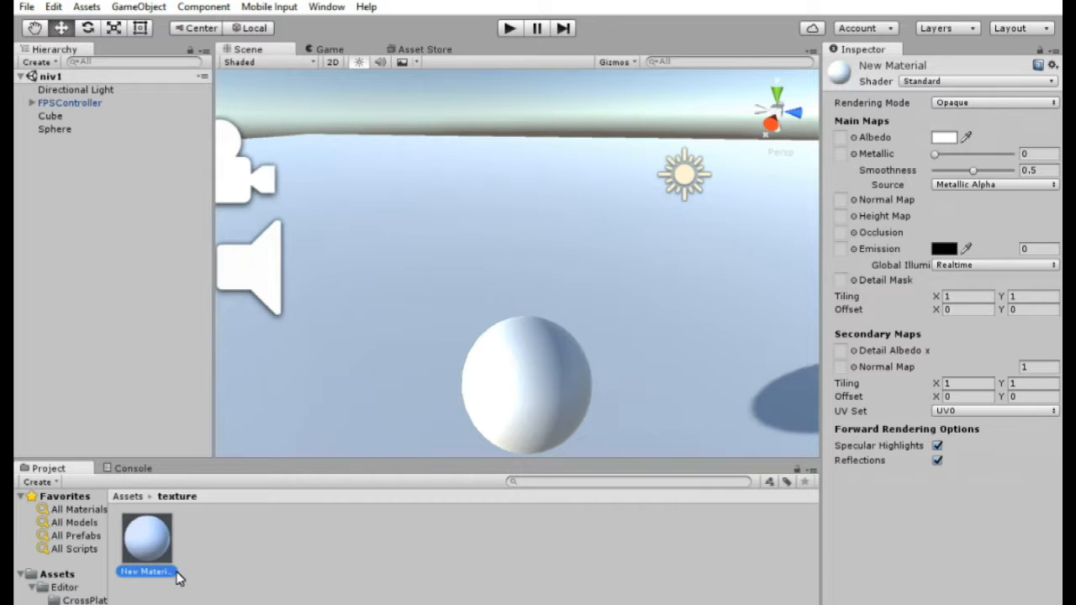
# - Create a second material in the texture folder named rouge
pyautogui.rightClick(257, 549)
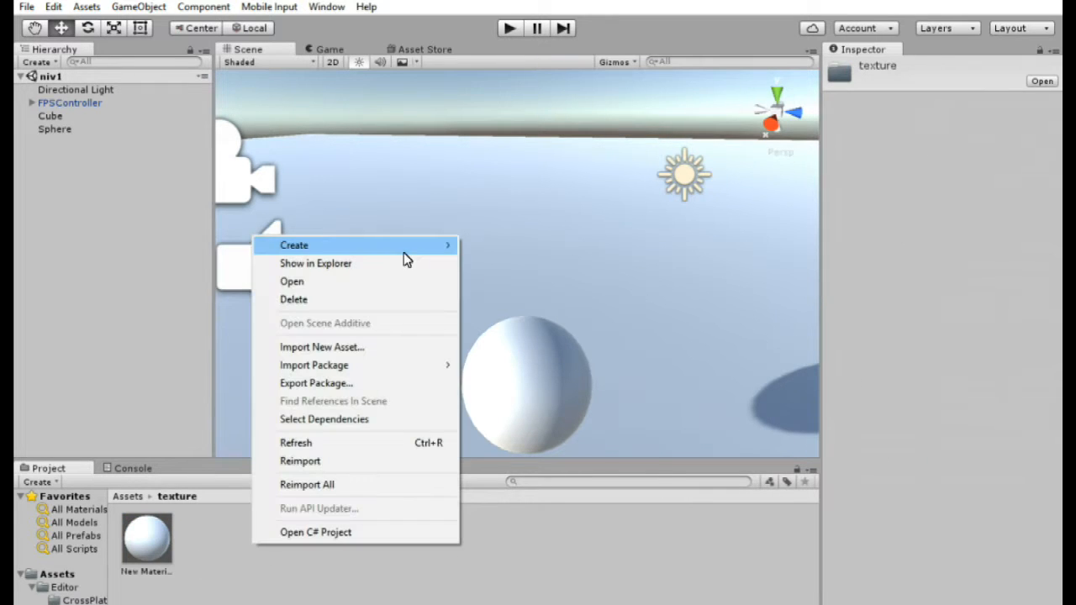
pyautogui.moveTo(405, 252)
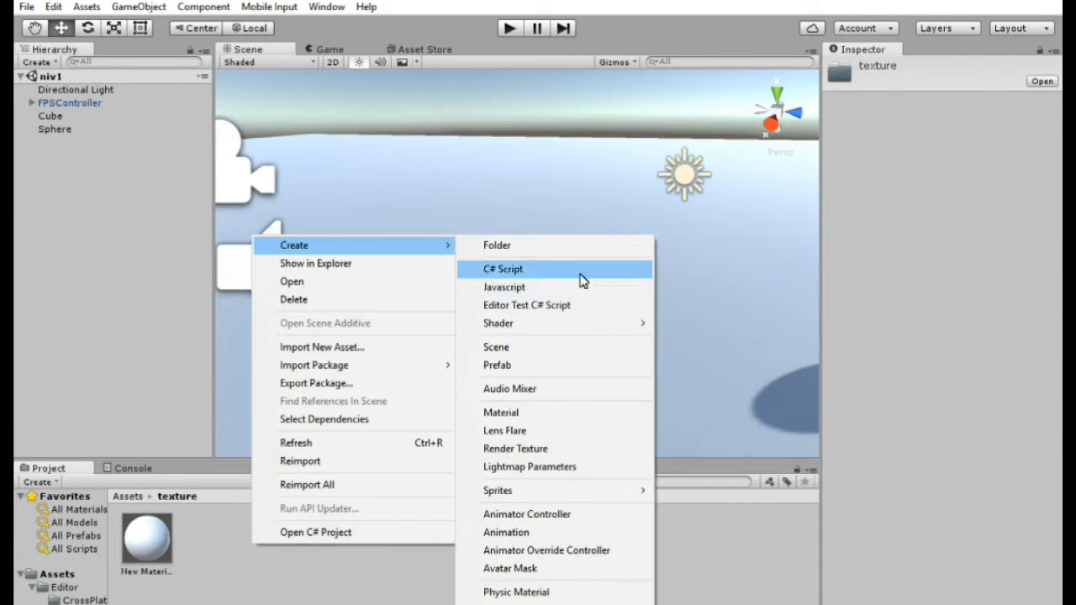
pyautogui.click(563, 412)
pyautogui.write('rouge')
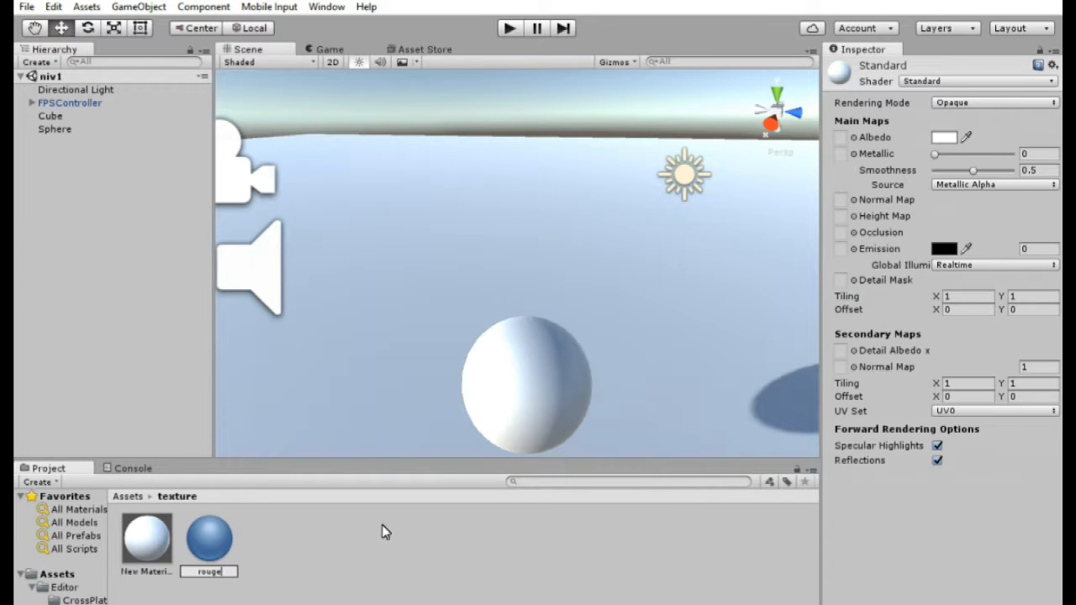
# - Delete the New Material asset, confirming the deletion
pyautogui.click(143, 540)
pyautogui.press('Delete')
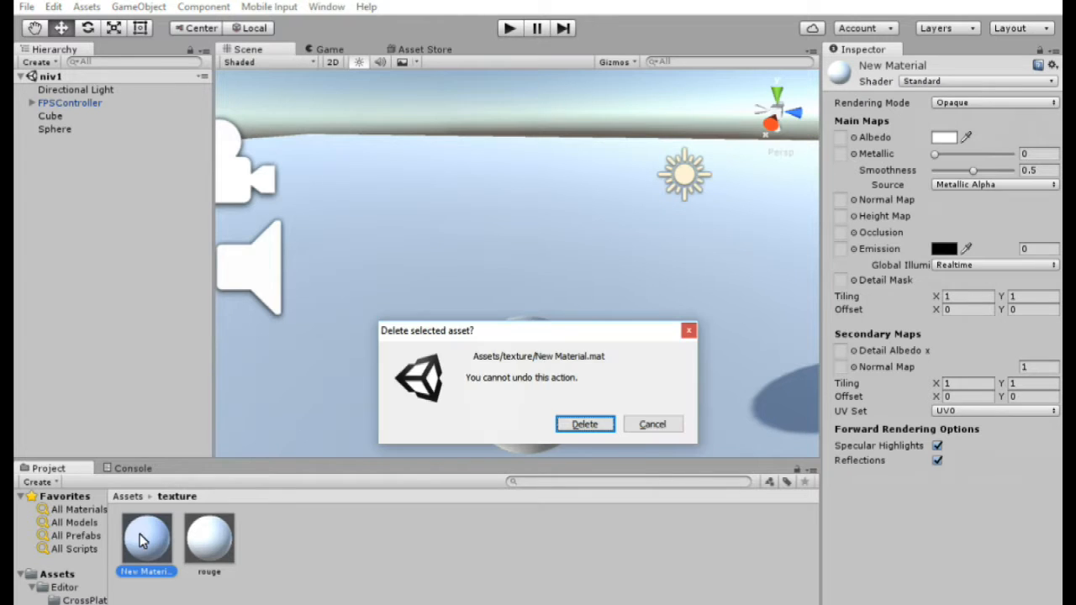
pyautogui.click(603, 427)
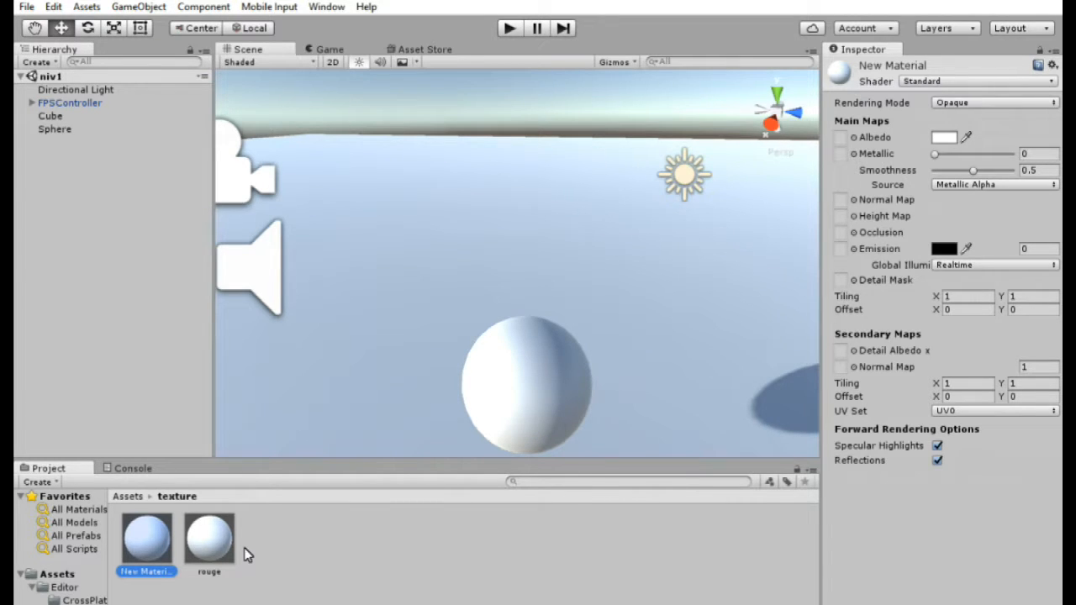
# - Pick the rouge material's albedo color from the scene with the eyedropper
pyautogui.click(155, 548)
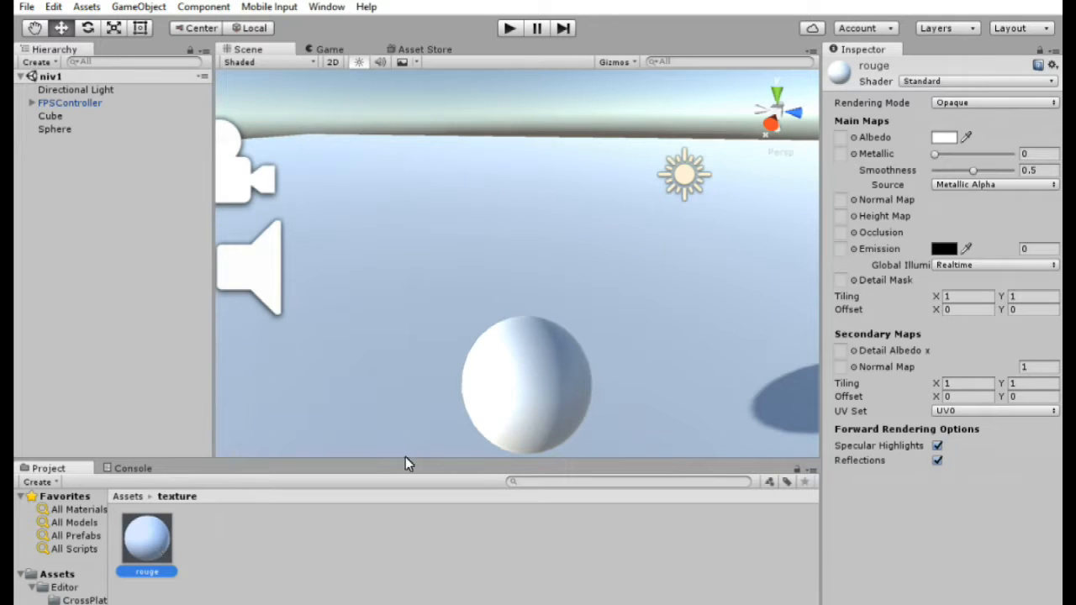
pyautogui.moveTo(941, 604); pyautogui.dragTo(911, 604)
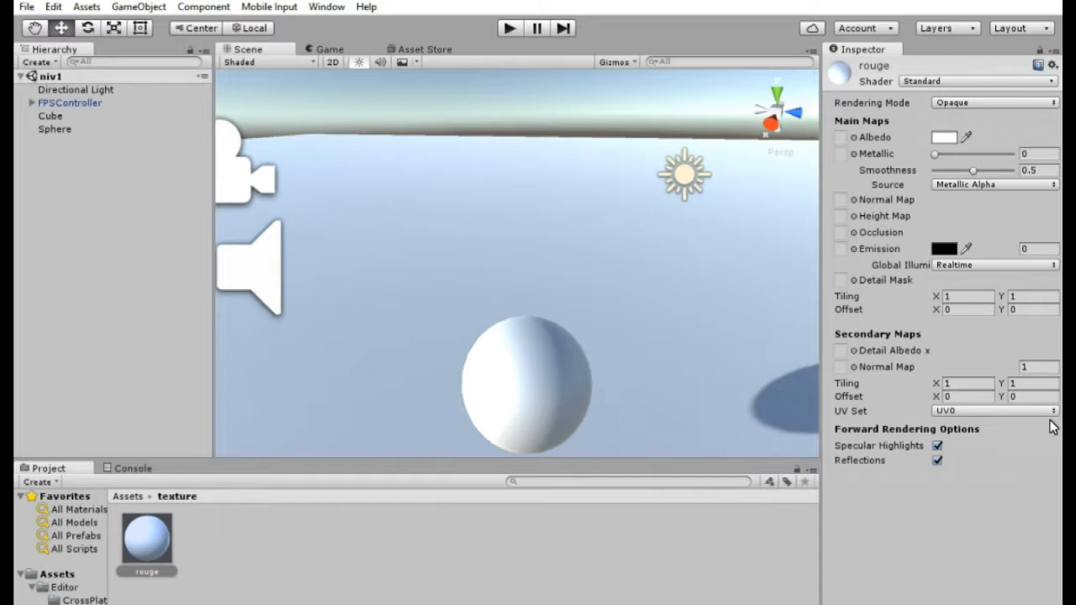
pyautogui.click(966, 138)
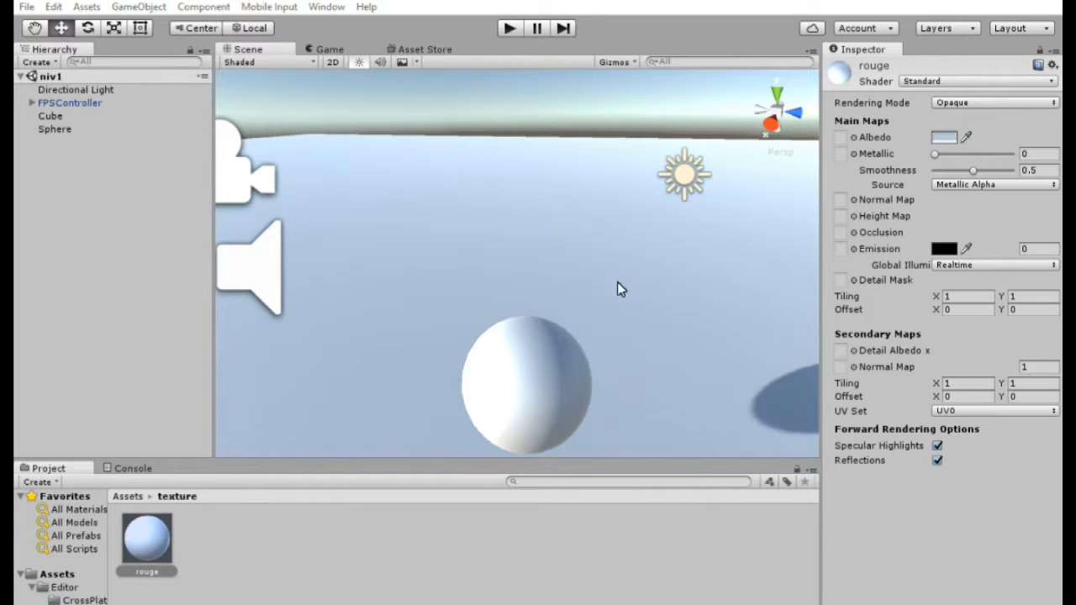
pyautogui.click(531, 399)
pyautogui.click(783, 413)
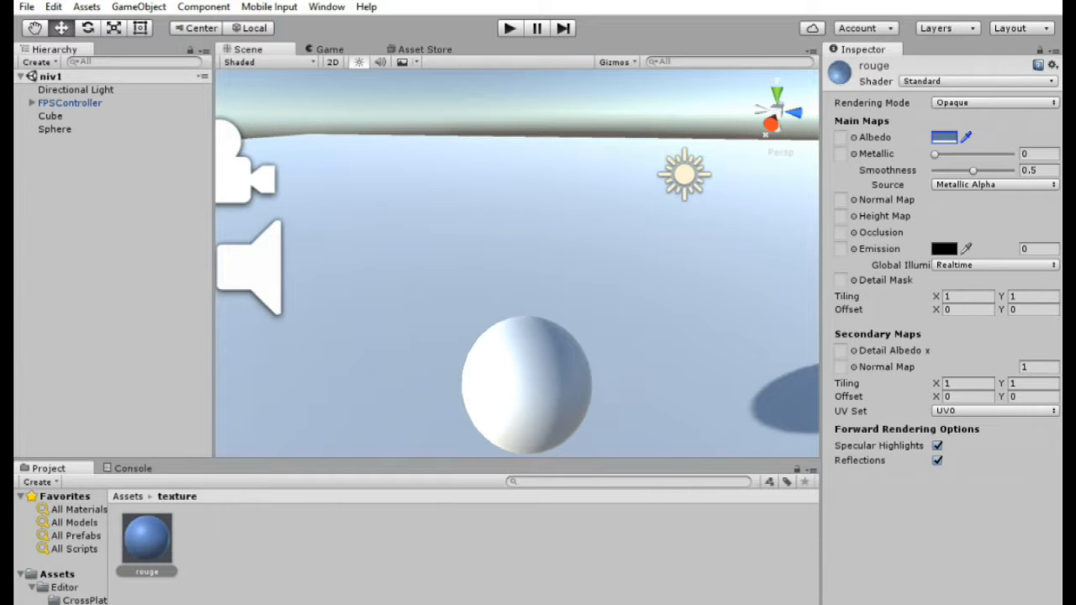
# - Set the rouge material's albedo color to pure red, hex FF0000FF
pyautogui.click(942, 138)
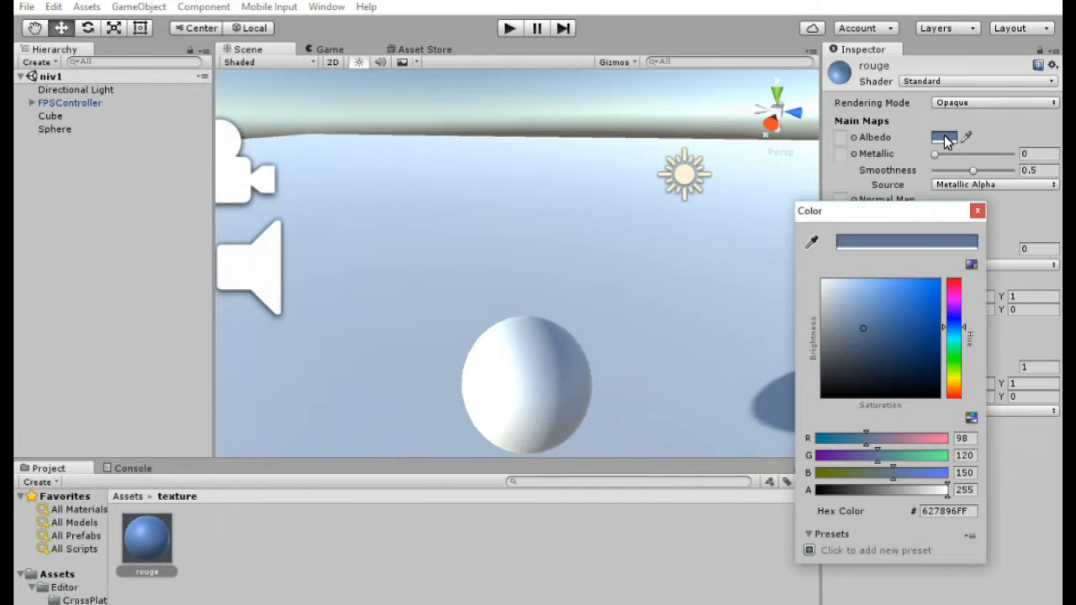
pyautogui.moveTo(871, 215); pyautogui.dragTo(784, 222)
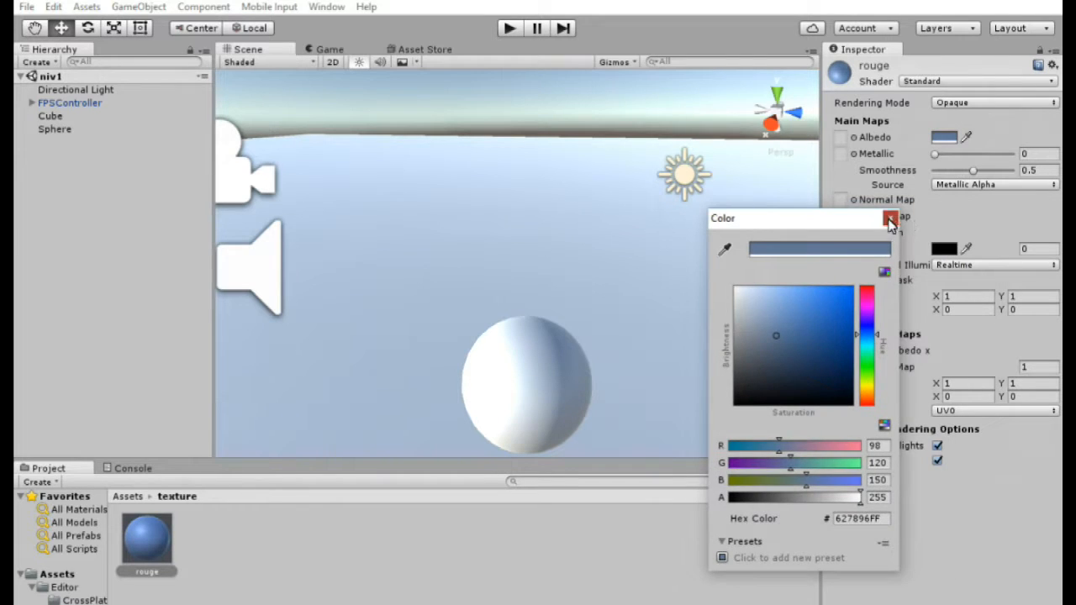
pyautogui.click(890, 219)
pyautogui.click(943, 138)
pyautogui.moveTo(795, 235); pyautogui.dragTo(682, 185)
pyautogui.moveTo(664, 296)
pyautogui.mouseDown()
pyautogui.moveTo(679, 308)
pyautogui.moveTo(648, 247)
pyautogui.moveTo(600, 228)
pyautogui.mouseUp()
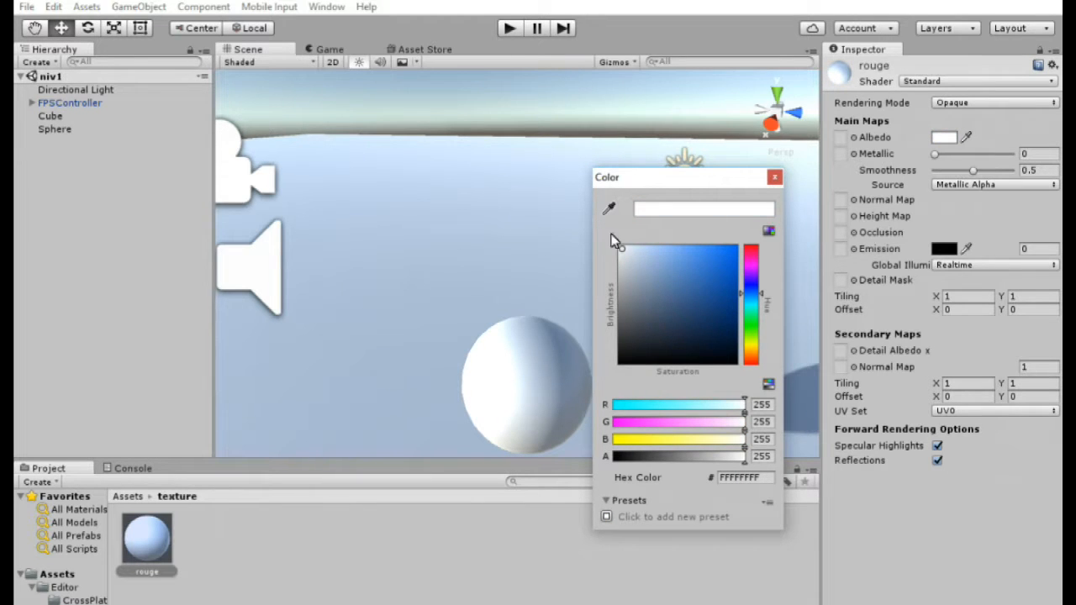
pyautogui.moveTo(770, 297); pyautogui.dragTo(766, 364)
pyautogui.moveTo(703, 277)
pyautogui.mouseDown()
pyautogui.moveTo(696, 238)
pyautogui.moveTo(743, 235)
pyautogui.mouseUp()
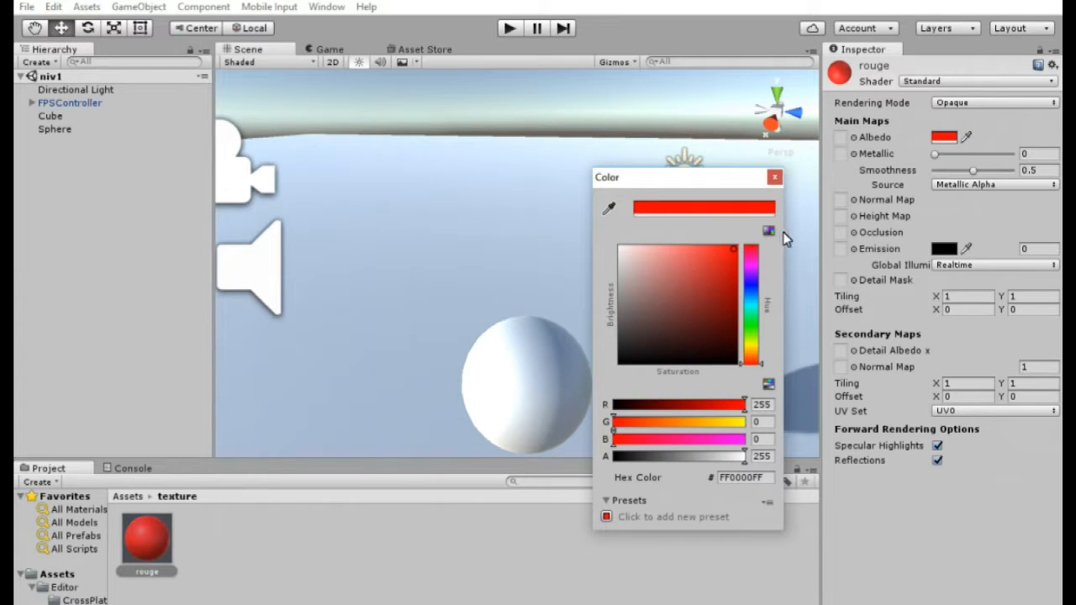
pyautogui.moveTo(616, 419)
pyautogui.mouseDown()
pyautogui.moveTo(640, 417)
pyautogui.moveTo(612, 422)
pyautogui.mouseUp()
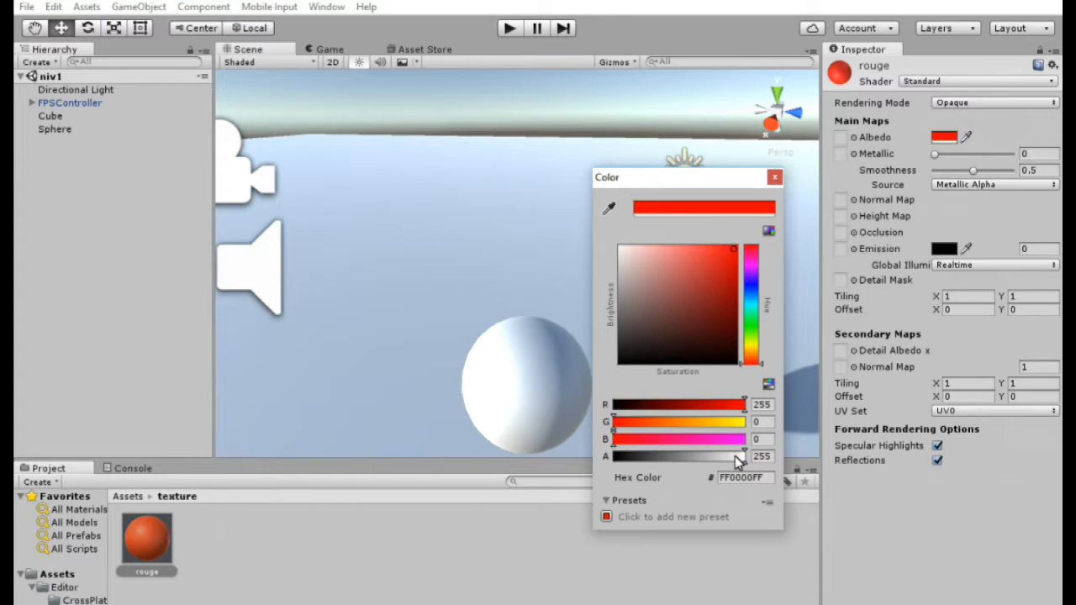
pyautogui.click(763, 479)
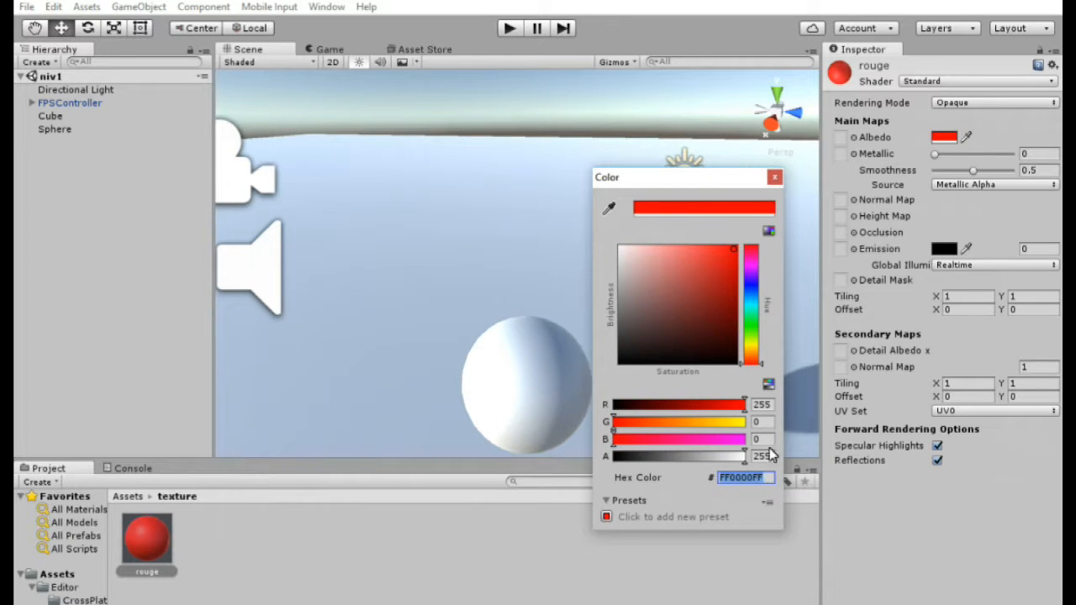
pyautogui.click(775, 179)
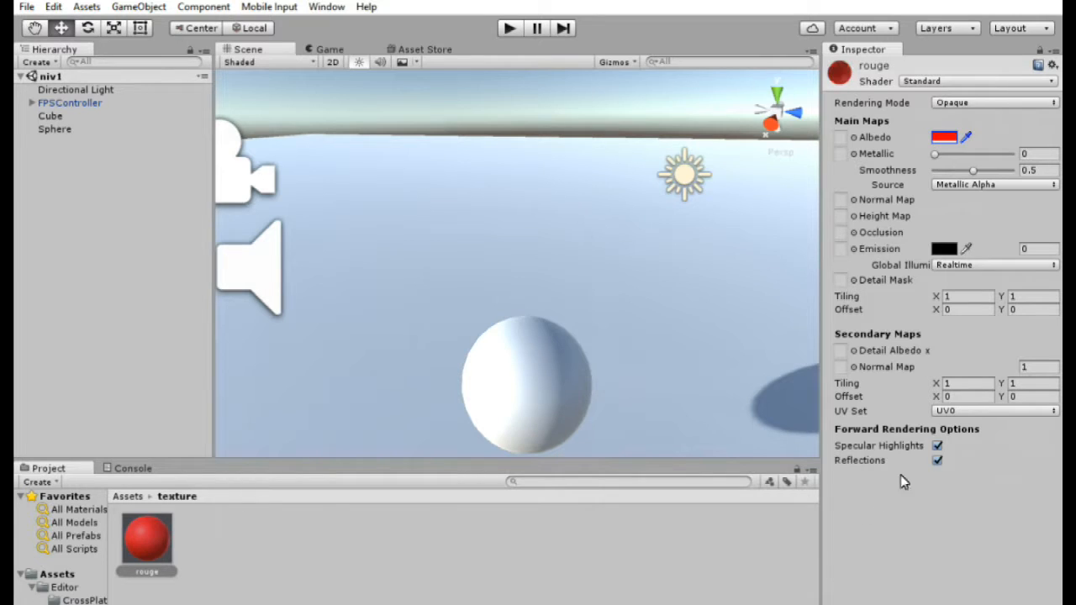
# - Apply the rouge material to the sphere in the scene
pyautogui.click(146, 555)
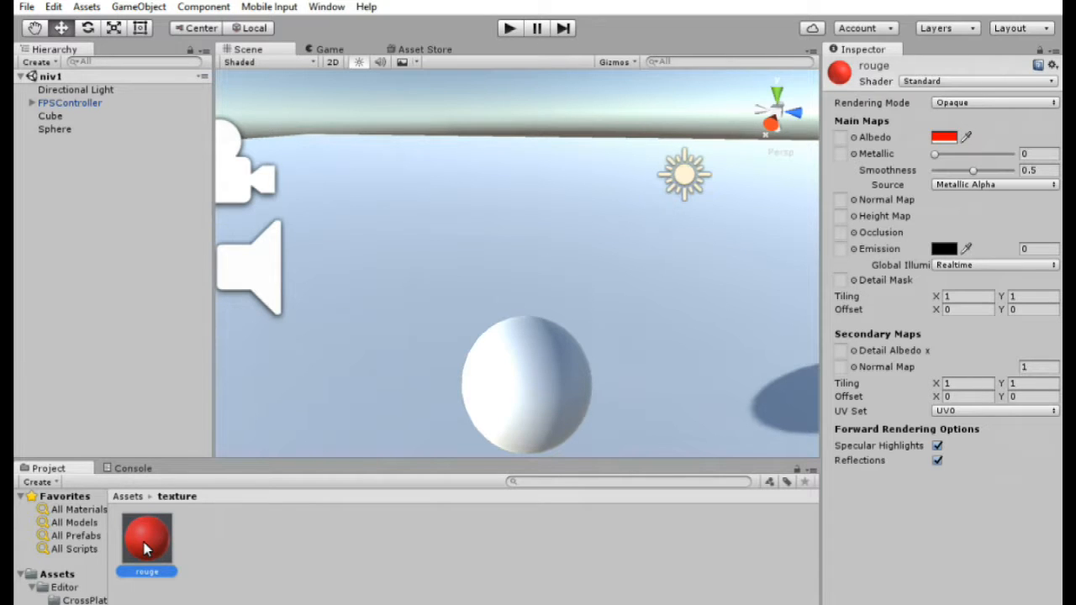
pyautogui.moveTo(538, 383); pyautogui.dragTo(429, 170)
pyautogui.moveTo(330, 250); pyautogui.dragTo(557, 371)
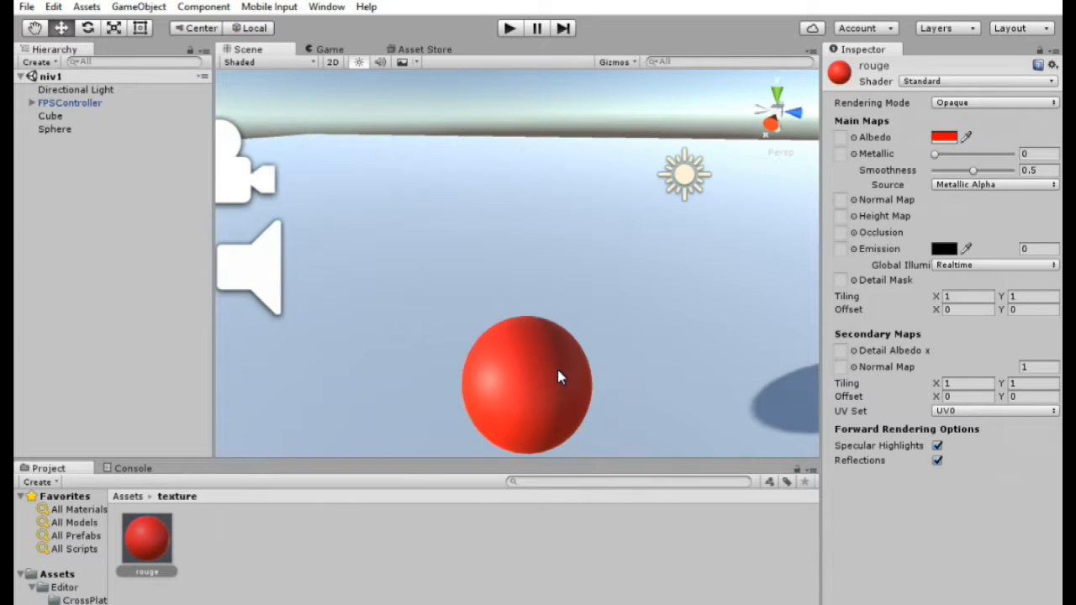
# - Scale the sphere along one axis with the Scale gizmo and undo the change
pyautogui.click(551, 368)
pyautogui.moveTo(581, 257); pyautogui.dragTo(483, 226, button='right')
pyautogui.press('s')
pyautogui.moveTo(576, 299); pyautogui.dragTo(665, 291)
pyautogui.moveTo(623, 230)
pyautogui.mouseDown()
pyautogui.moveTo(618, 314)
pyautogui.moveTo(631, 245)
pyautogui.mouseUp()
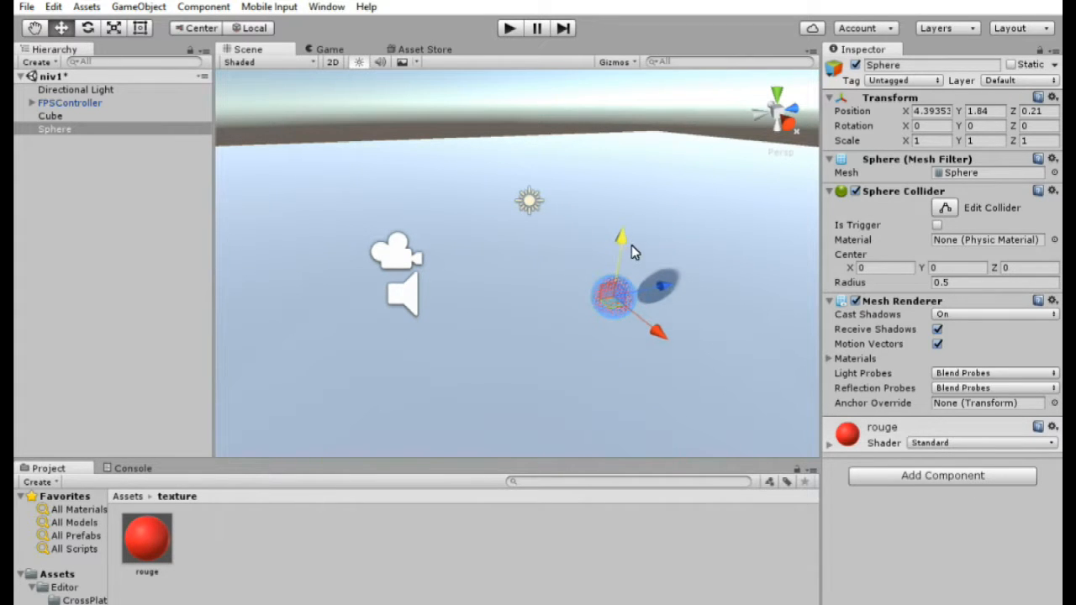
pyautogui.click(114, 28)
pyautogui.moveTo(664, 285); pyautogui.dragTo(804, 262)
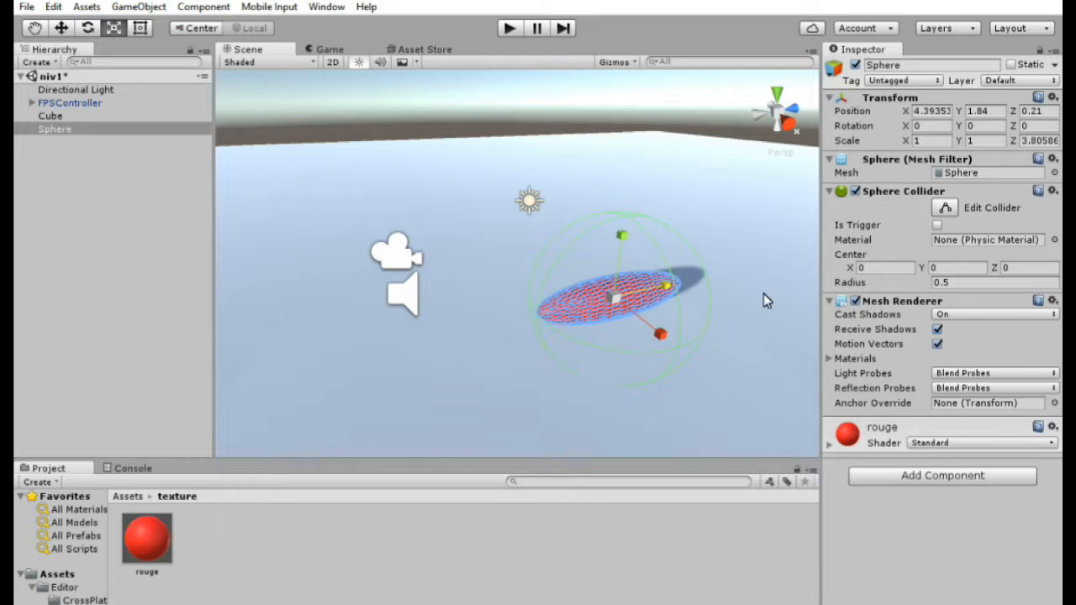
pyautogui.moveTo(670, 287)
pyautogui.mouseDown()
pyautogui.moveTo(647, 292)
pyautogui.moveTo(807, 271)
pyautogui.moveTo(653, 301)
pyautogui.moveTo(662, 295)
pyautogui.mouseUp()
pyautogui.hotkey('ctrl', 'z')
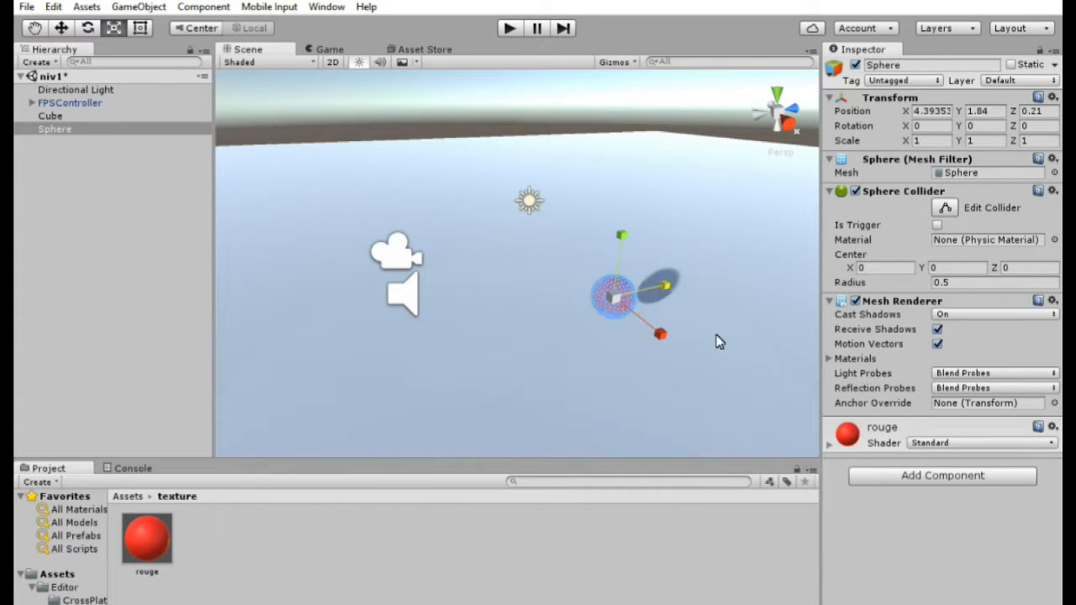
# - Set the sphere's scale to 3 on X, Y and Z
pyautogui.click(922, 142)
pyautogui.write('3')
pyautogui.press('Tab')
pyautogui.write('3')
pyautogui.press('Tab')
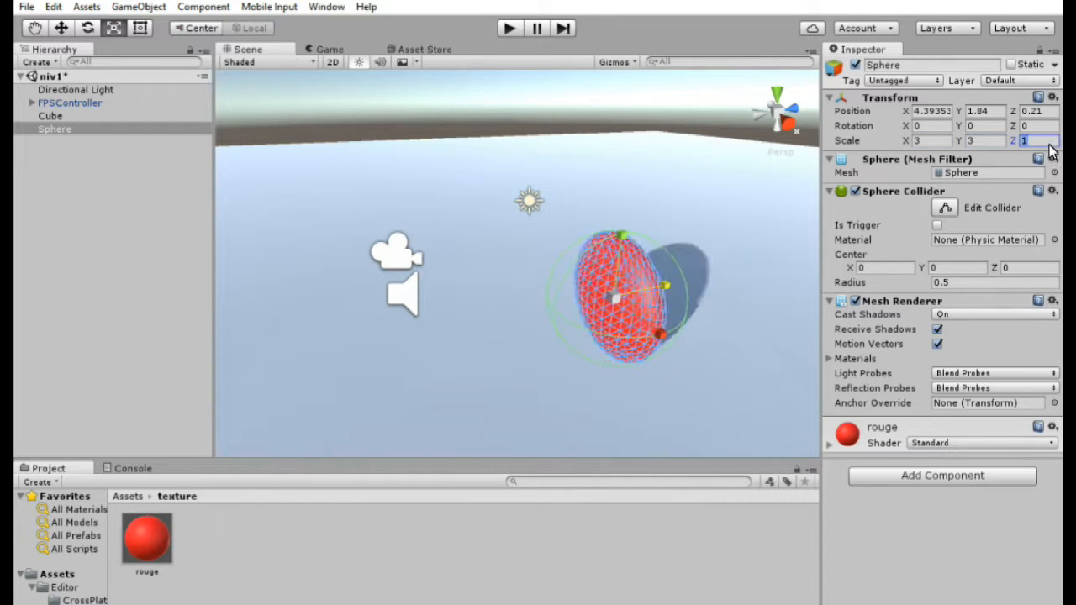
pyautogui.write('3')
# - Move the sphere with the Move tool to about Y 1.48 and Z 0.73
pyautogui.click(61, 28)
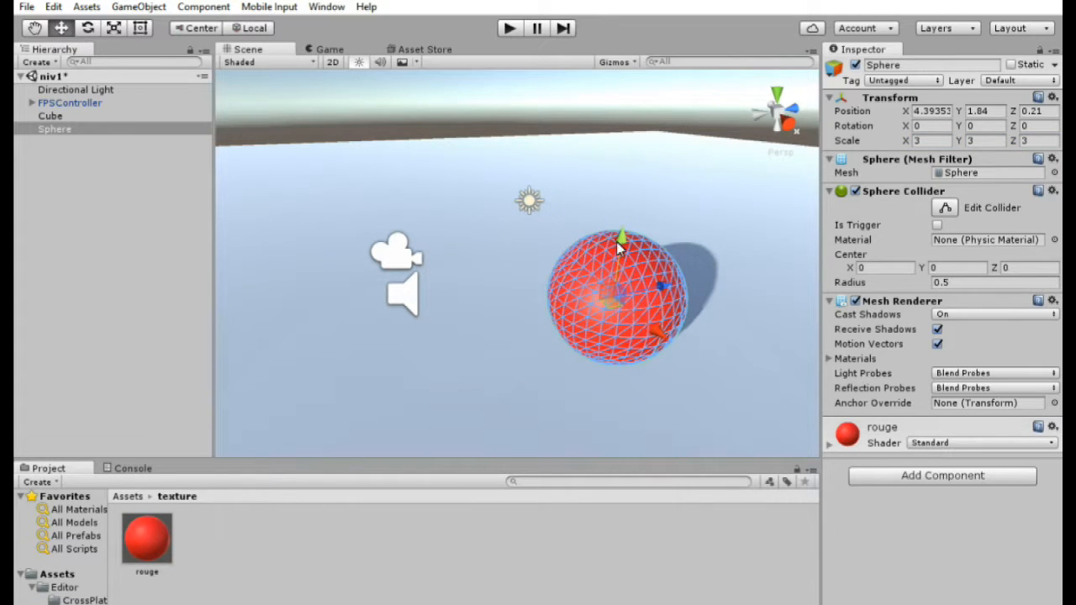
pyautogui.moveTo(619, 242); pyautogui.dragTo(639, 261)
pyautogui.moveTo(660, 308)
pyautogui.mouseDown()
pyautogui.moveTo(697, 294)
pyautogui.moveTo(676, 303)
pyautogui.mouseUp()
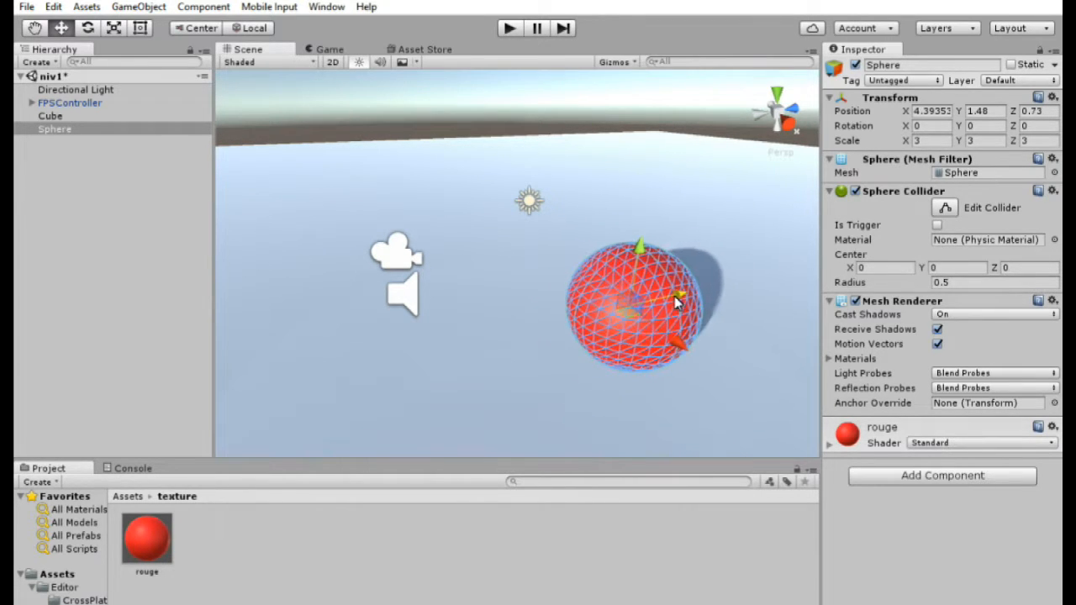
pyautogui.keyDown('alt'); pyautogui.moveTo(458, 311); pyautogui.dragTo(519, 279); pyautogui.keyUp('alt')
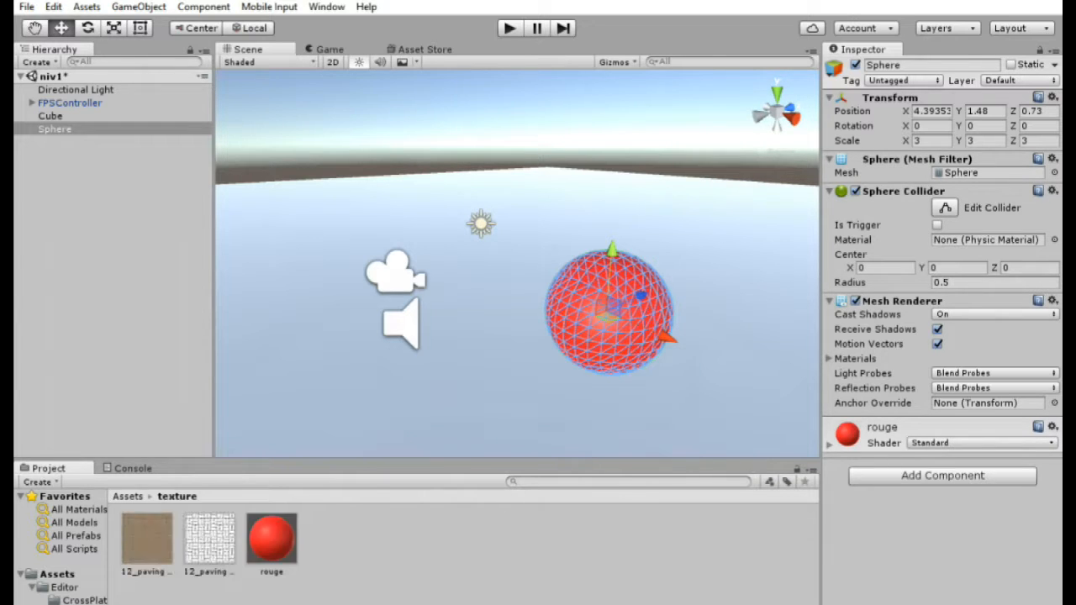
# - Inspect the two 12_paving textures in the texture folder
pyautogui.click(156, 555)
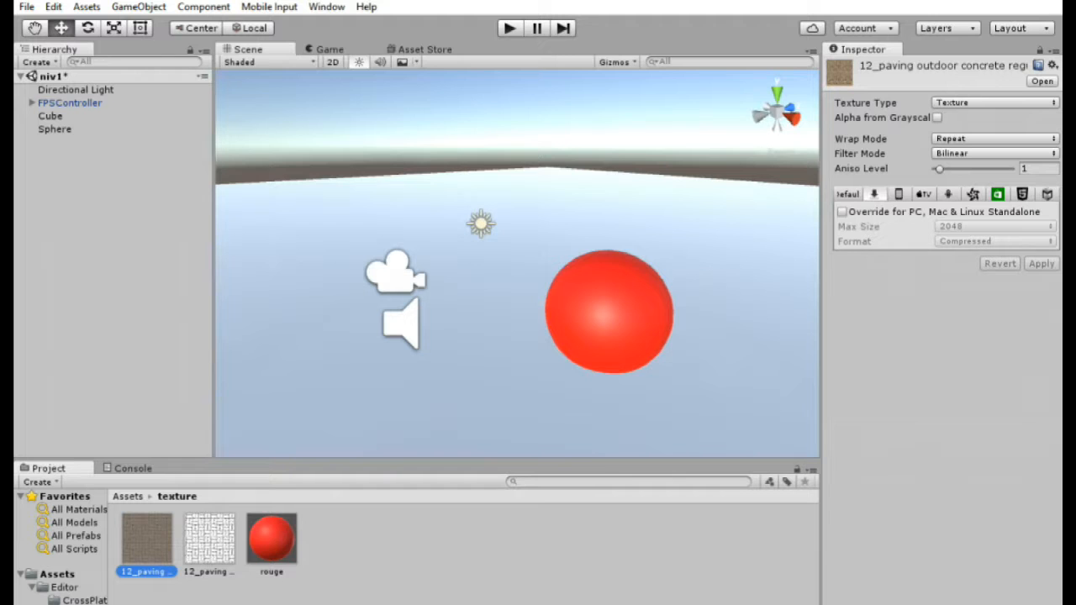
pyautogui.click(205, 553)
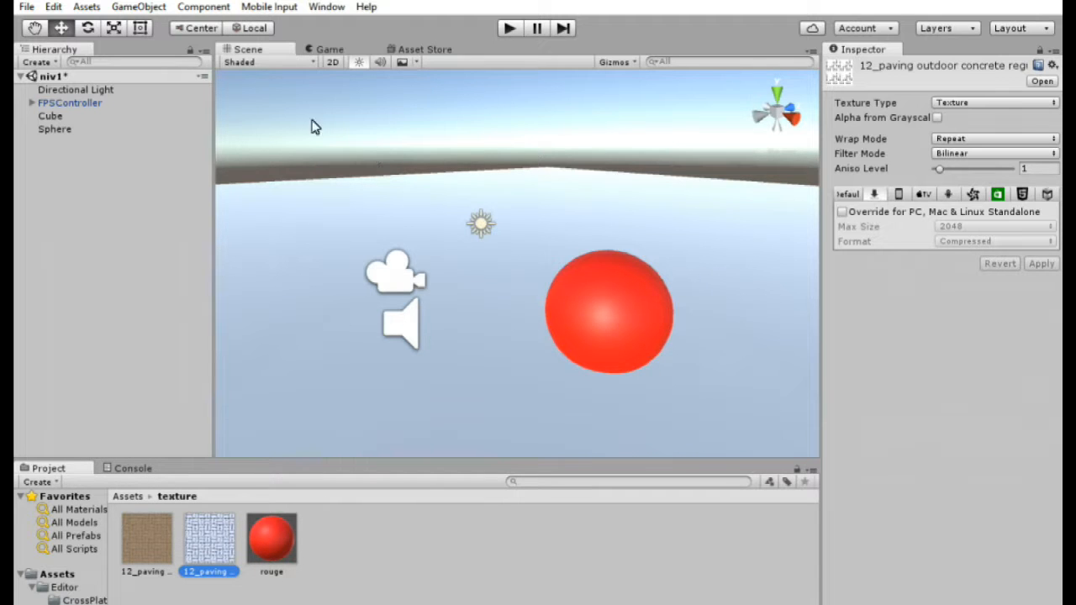
# - Create a new material named cube in the texture folder
pyautogui.rightClick(401, 593)
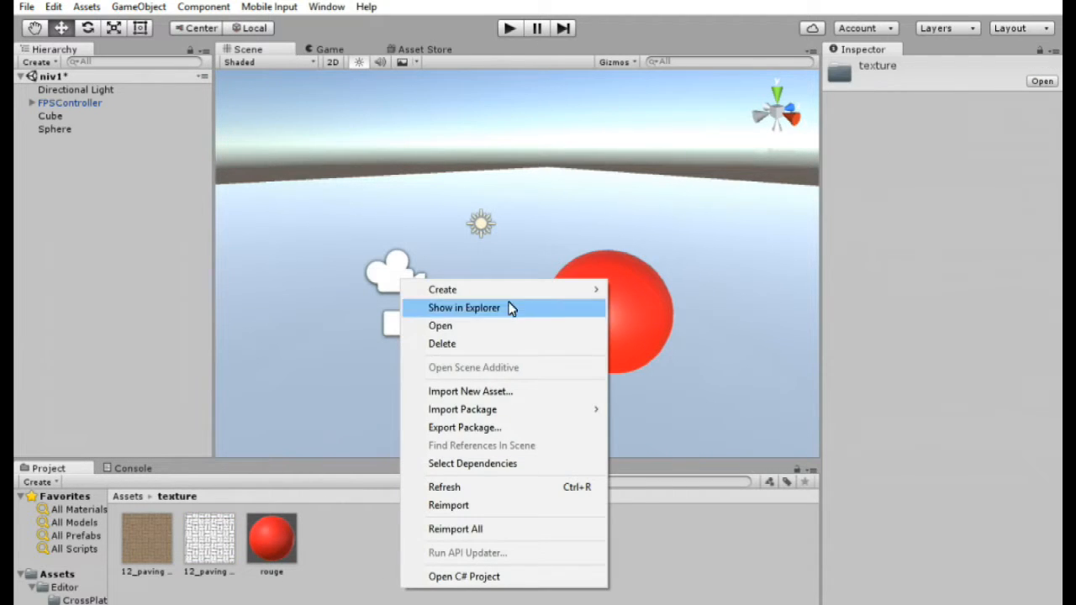
pyautogui.moveTo(509, 294)
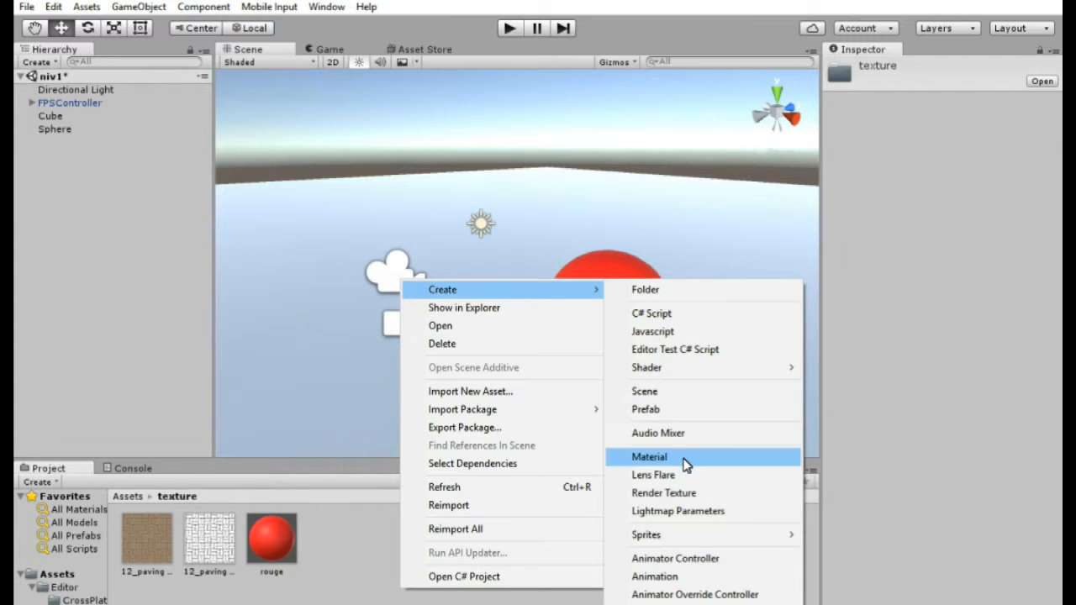
pyautogui.click(684, 460)
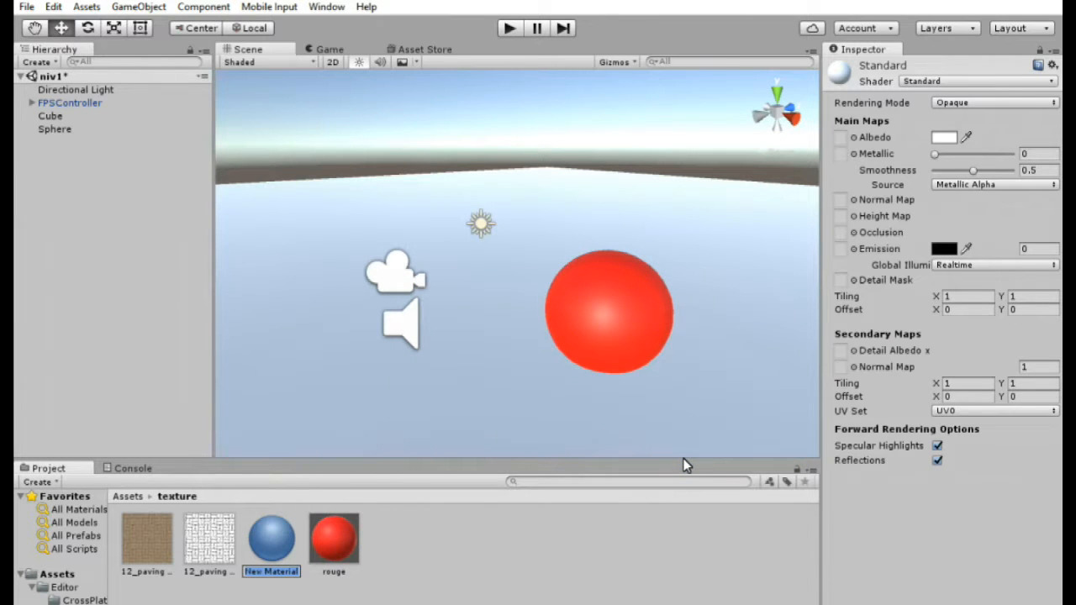
pyautogui.write('cube')
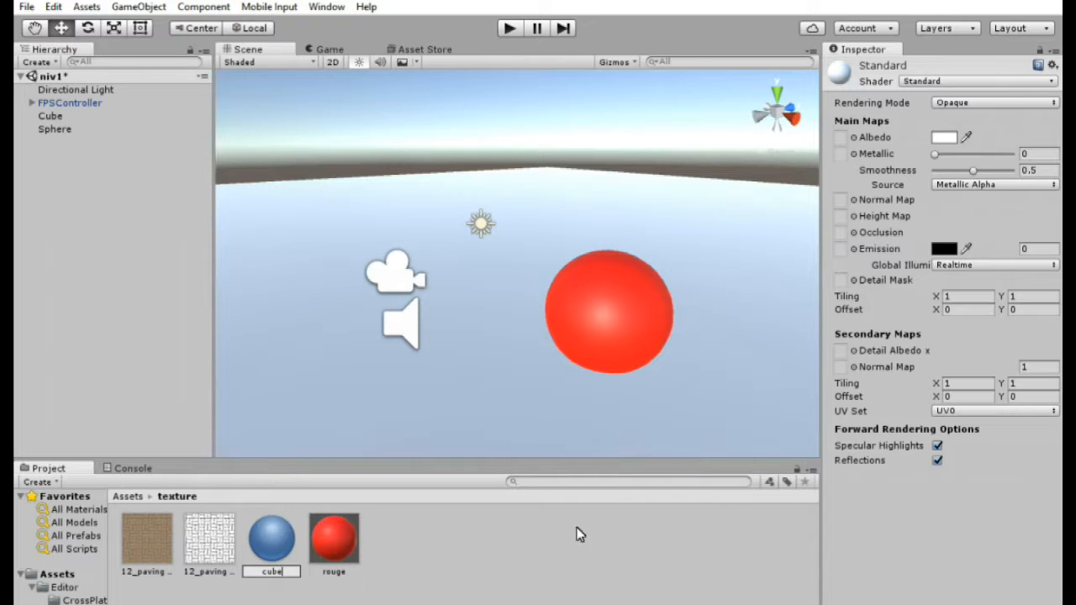
pyautogui.press('Return')
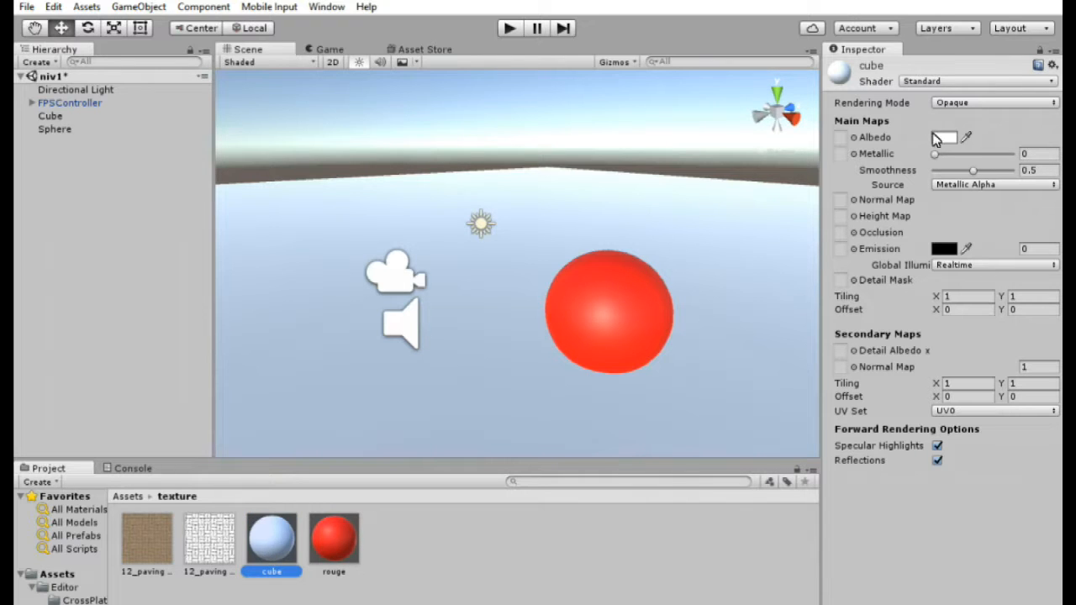
# - Set the cube material's shader to Legacy Shaders/Bumped Diffuse
pyautogui.click(931, 82)
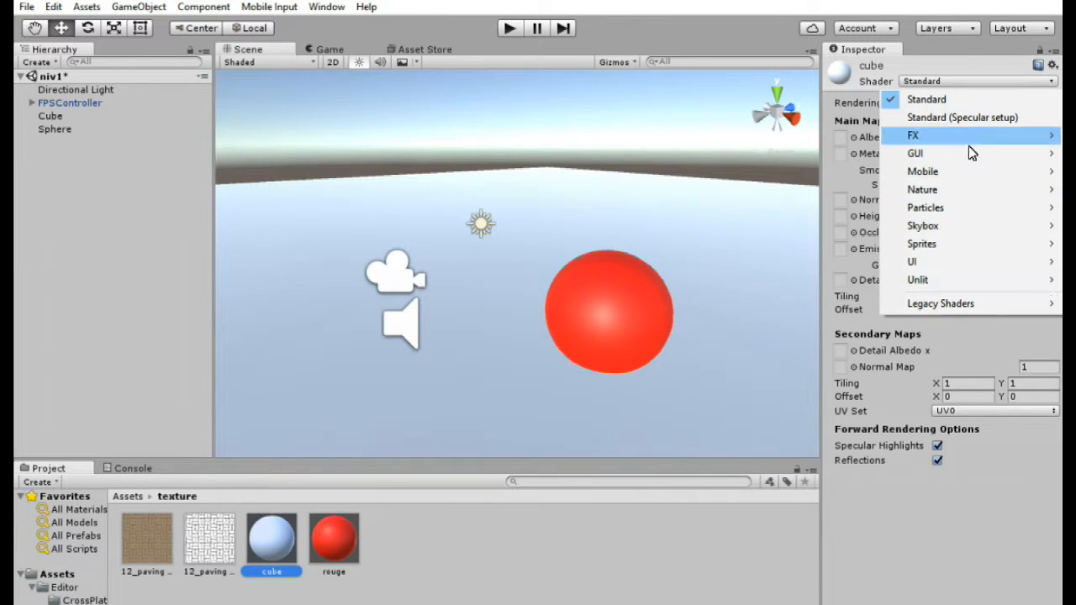
pyautogui.moveTo(975, 306)
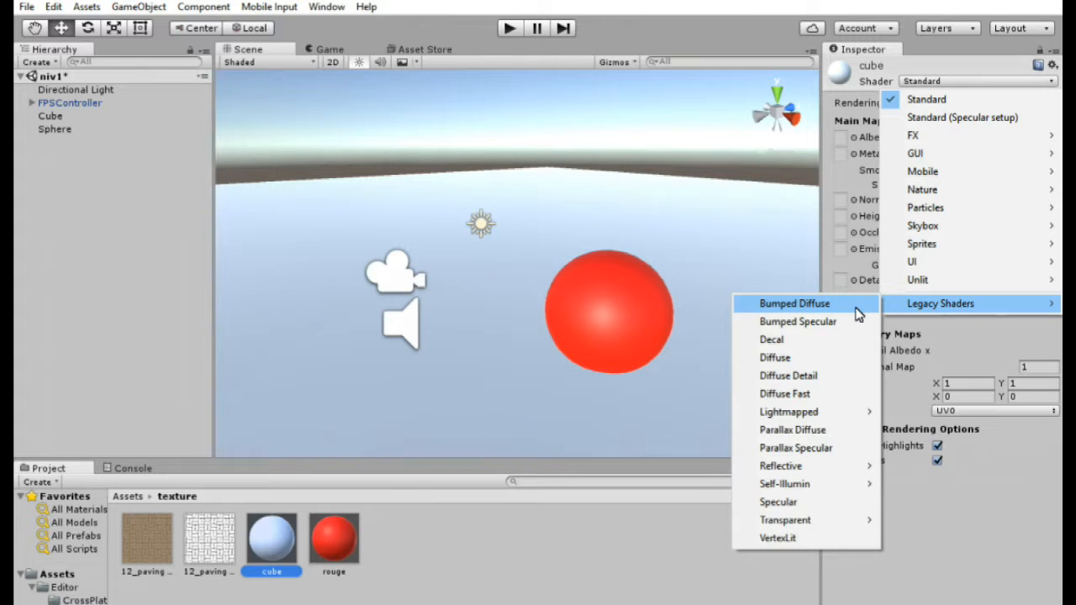
pyautogui.click(794, 303)
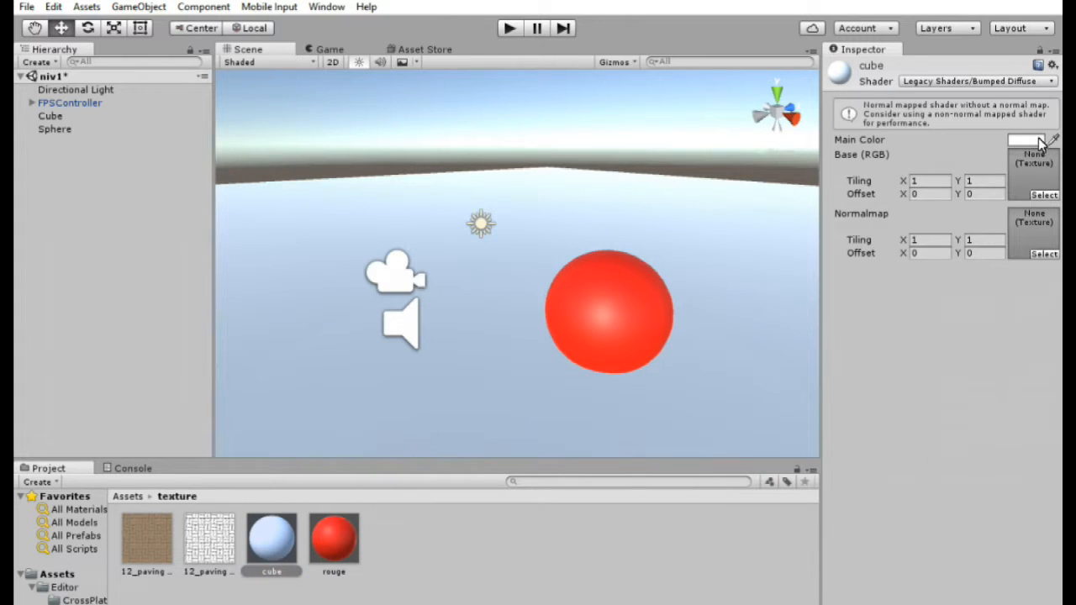
pyautogui.click(1026, 140)
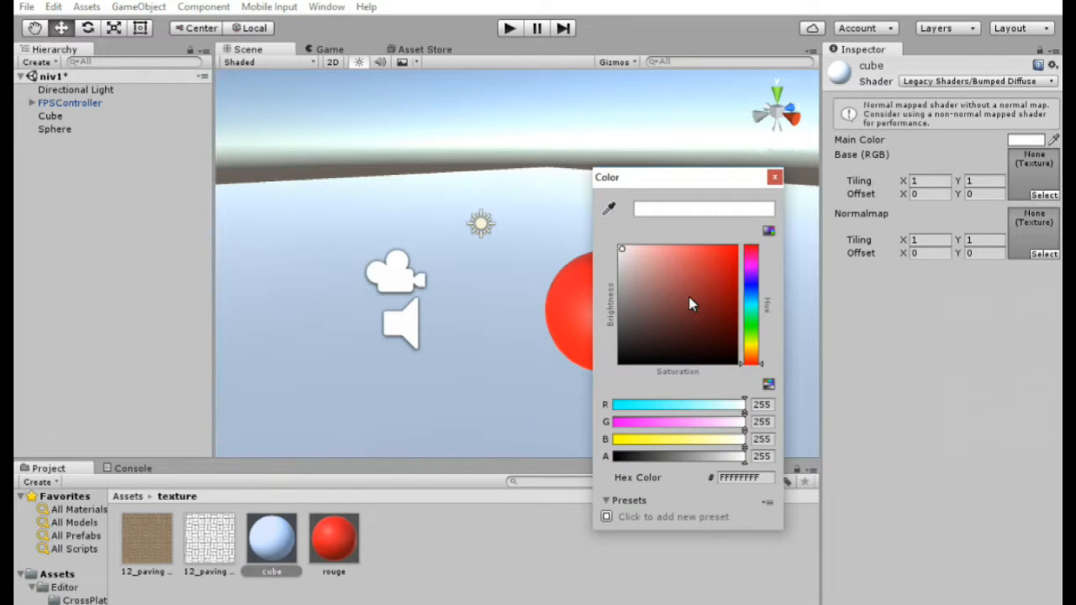
pyautogui.click(775, 177)
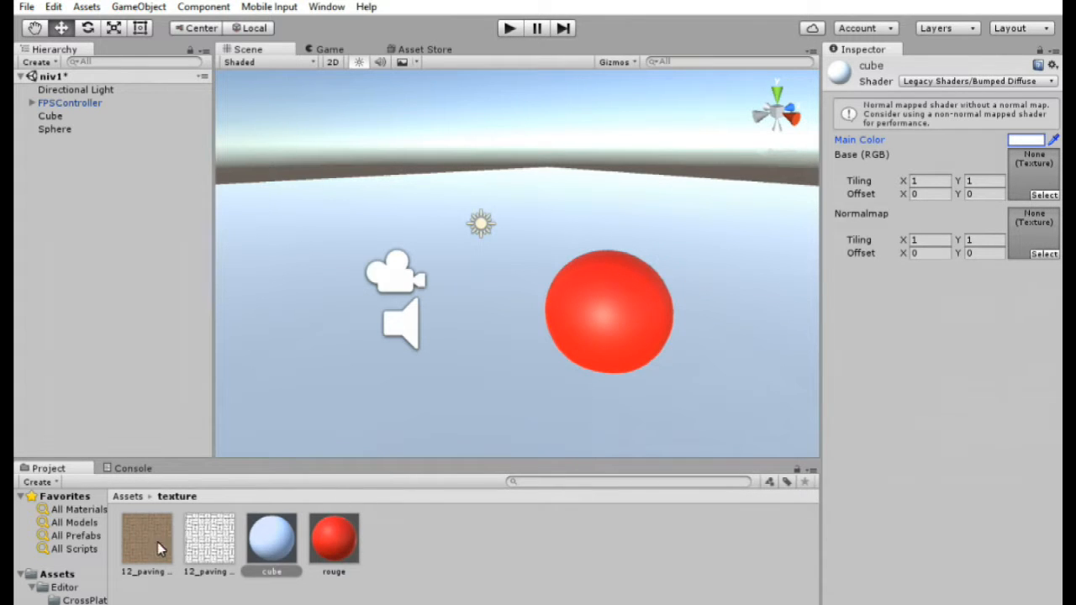
# - Assign the first 12_paving texture as the Base (RGB) map and the second 12_paving texture as the Normalmap
pyautogui.moveTo(147, 555); pyautogui.dragTo(322, 519)
pyautogui.moveTo(469, 521); pyautogui.dragTo(1036, 178)
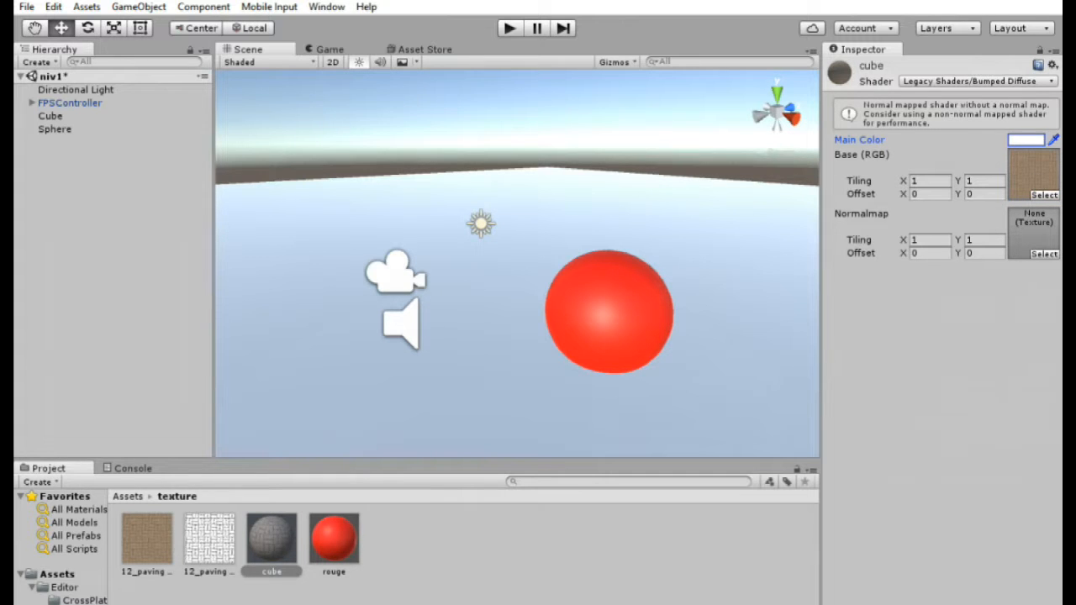
pyautogui.moveTo(220, 554); pyautogui.dragTo(1040, 244)
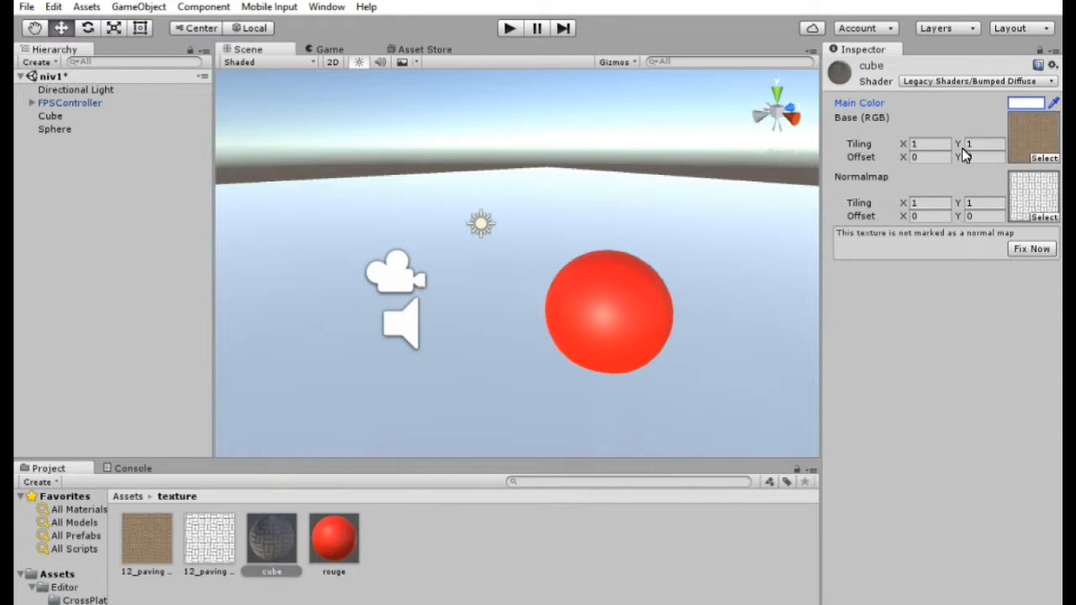
# - Mark the second 12_paving texture as a normal map with Fix Now on the cube material
pyautogui.click(209, 554)
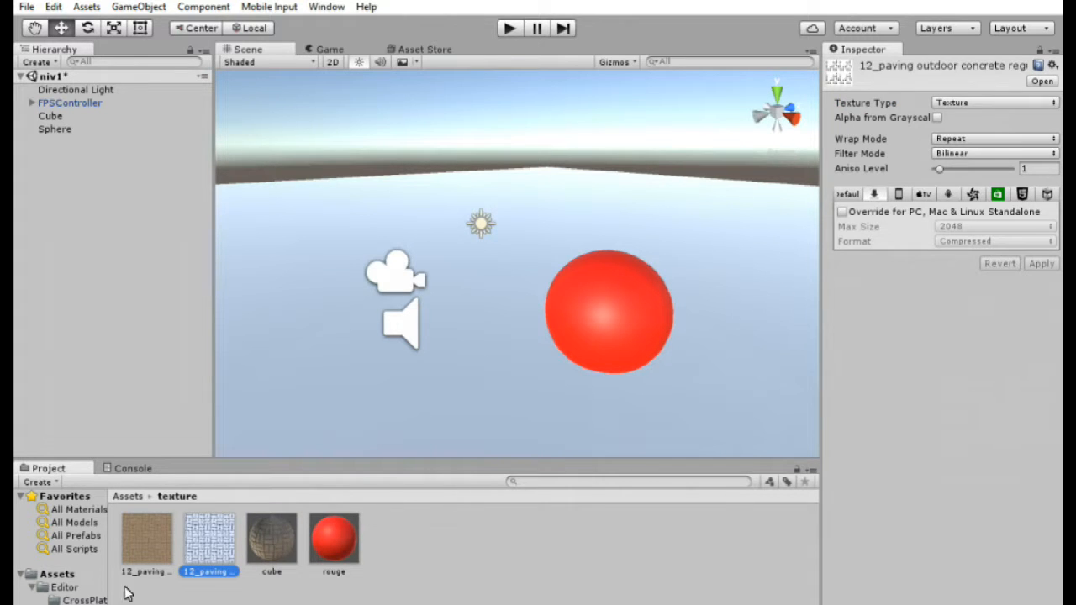
pyautogui.click(272, 542)
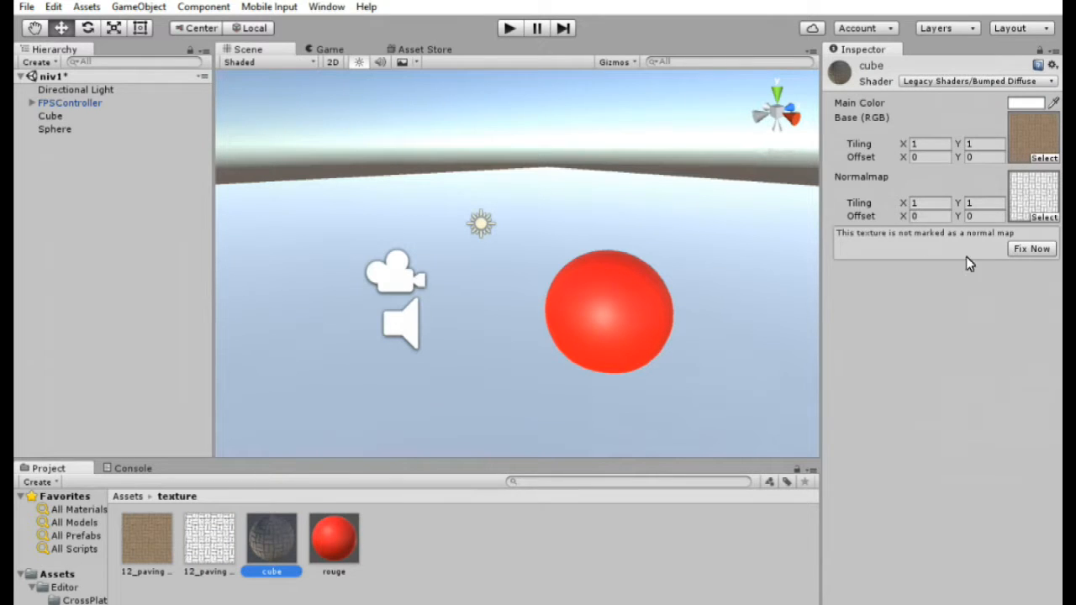
pyautogui.click(1016, 252)
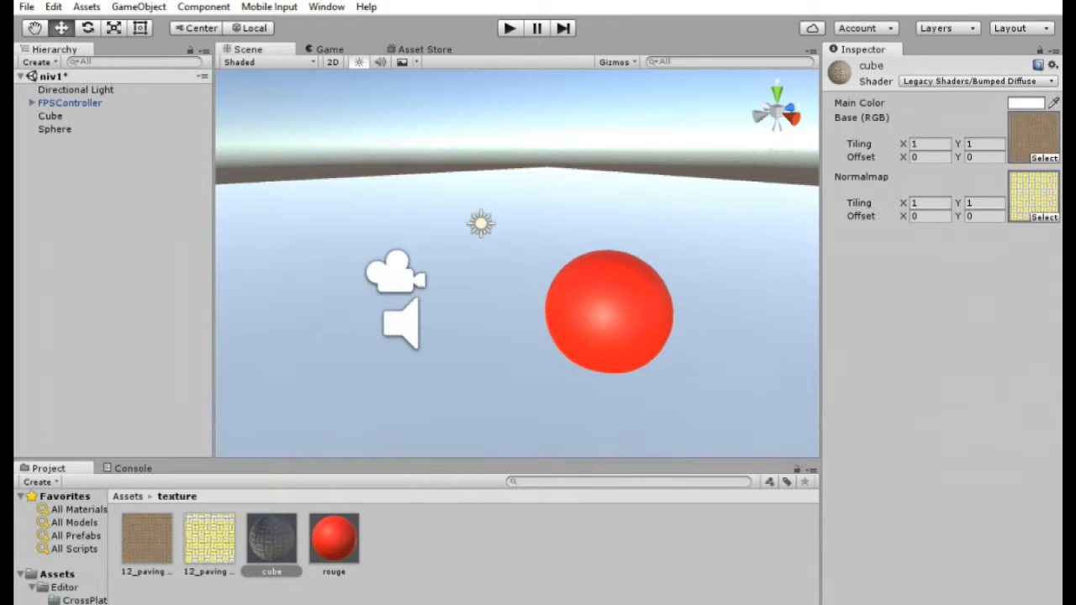
pyautogui.click(220, 554)
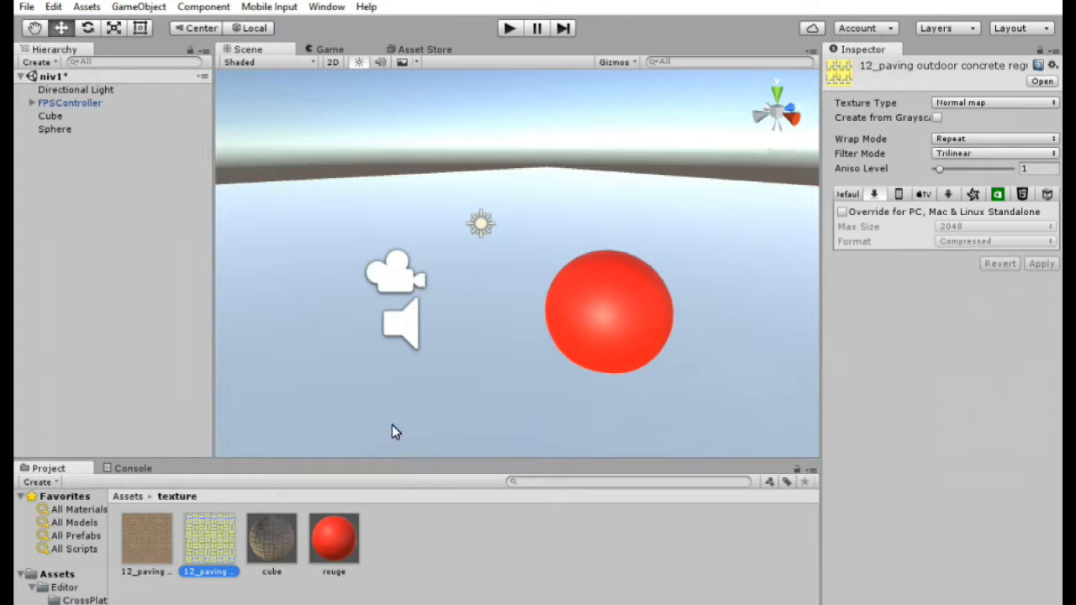
pyautogui.click(271, 553)
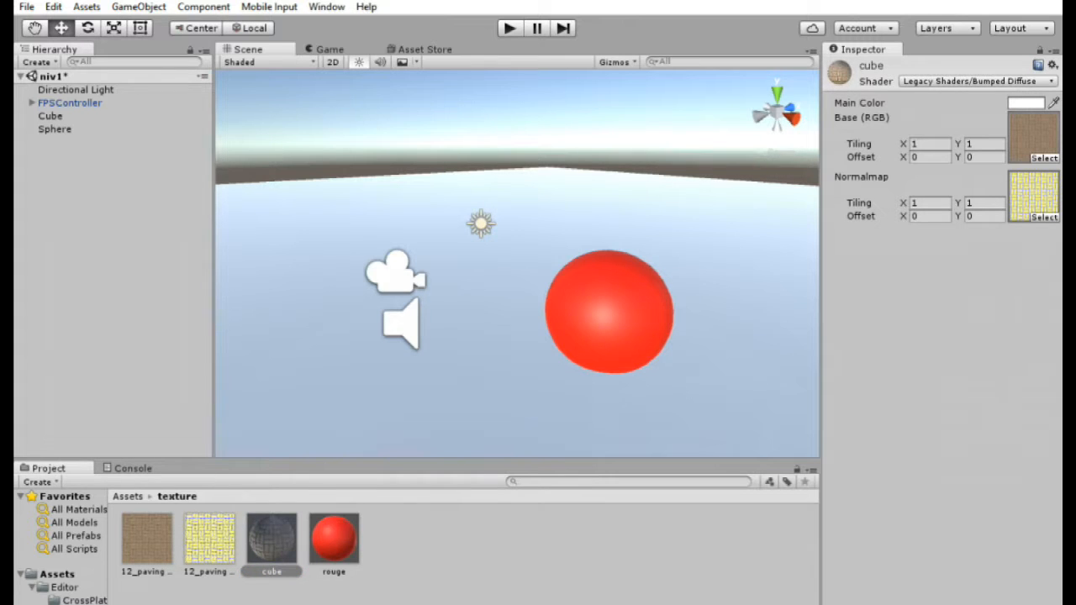
# - Apply the cube material to the ground cube in the scene
pyautogui.moveTo(280, 546); pyautogui.dragTo(708, 400)
pyautogui.moveTo(751, 347); pyautogui.dragTo(893, 336, button='right')
pyautogui.press('w')
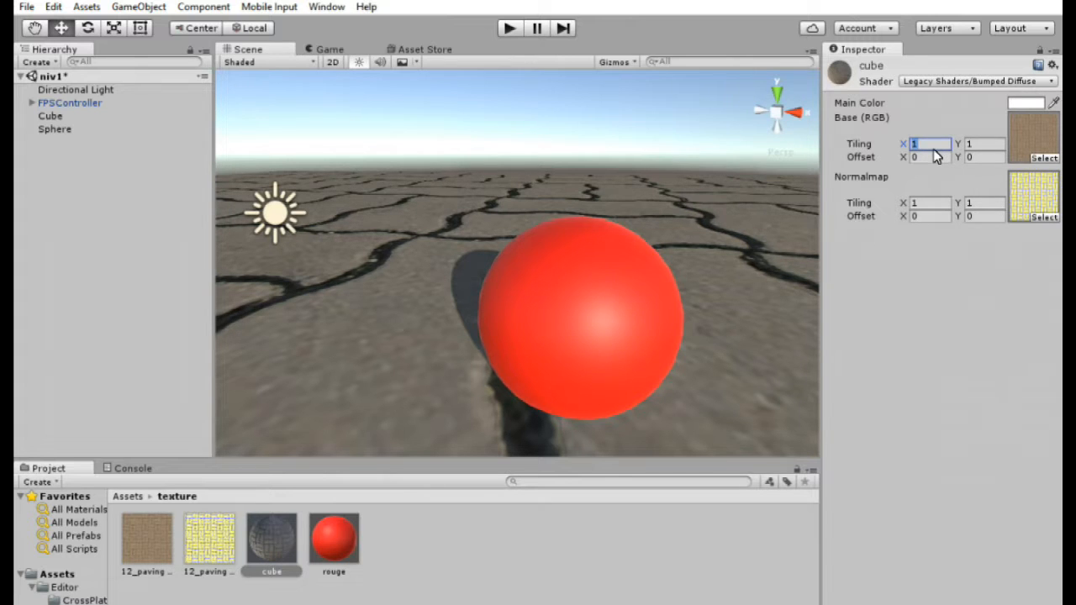
# - Set the tiling of both the Base and Normalmap to 2 on X and Y
pyautogui.write('2')
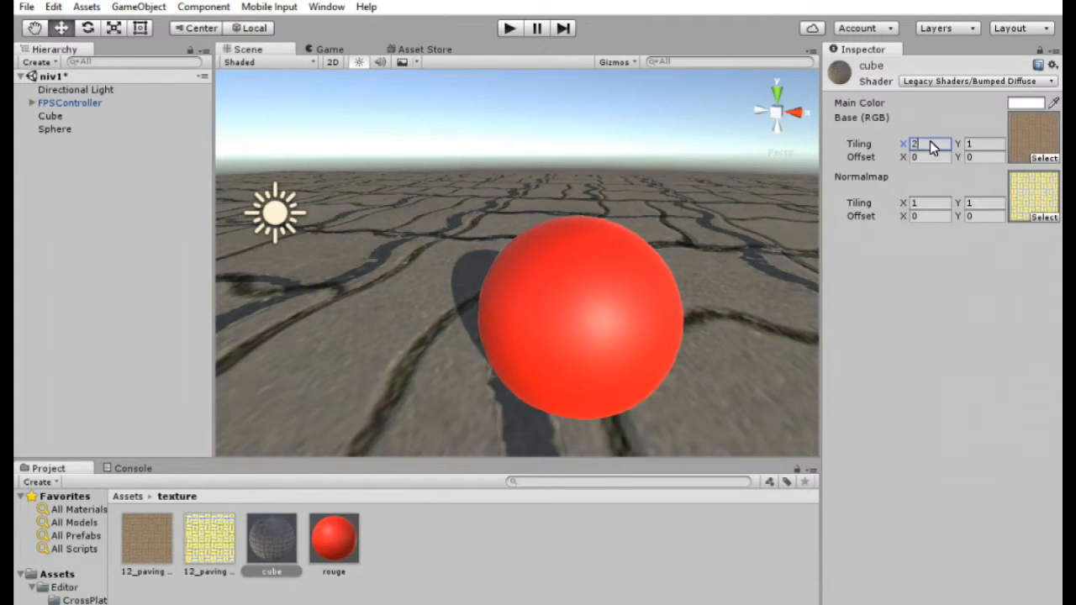
pyautogui.click(979, 144)
pyautogui.write('2')
pyautogui.click(931, 203)
pyautogui.write('2')
pyautogui.click(999, 203)
pyautogui.write('2')
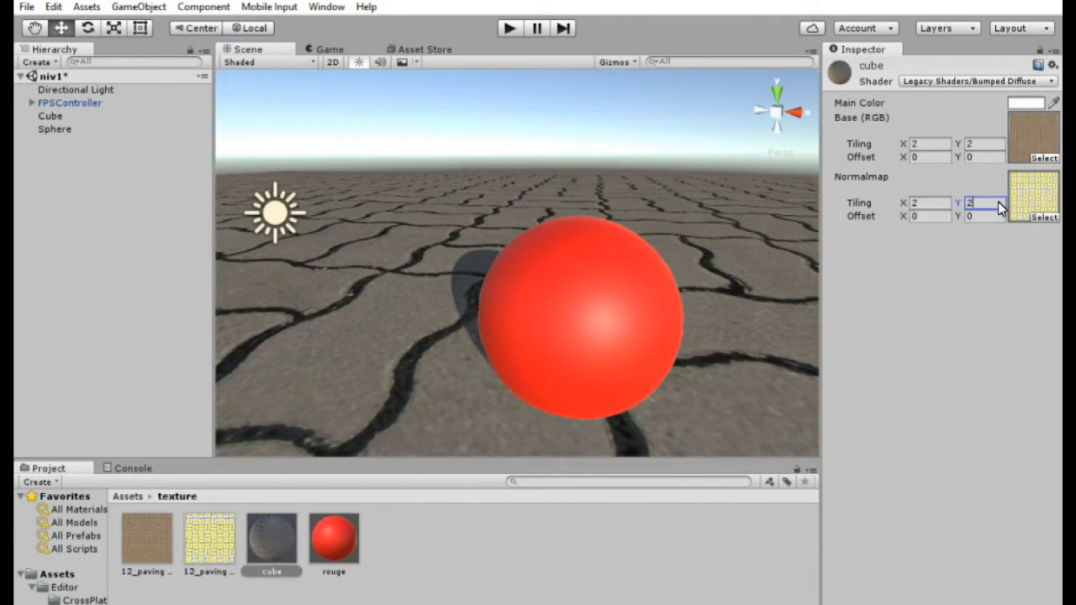
# - Set the tiling of both the Base and Normalmap to 7 on X and Y
pyautogui.moveTo(588, 218); pyautogui.dragTo(453, 260, button='right')
pyautogui.click(948, 203)
pyautogui.write('7')
pyautogui.click(984, 205)
pyautogui.write('7')
pyautogui.click(935, 144)
pyautogui.write('7')
pyautogui.click(991, 145)
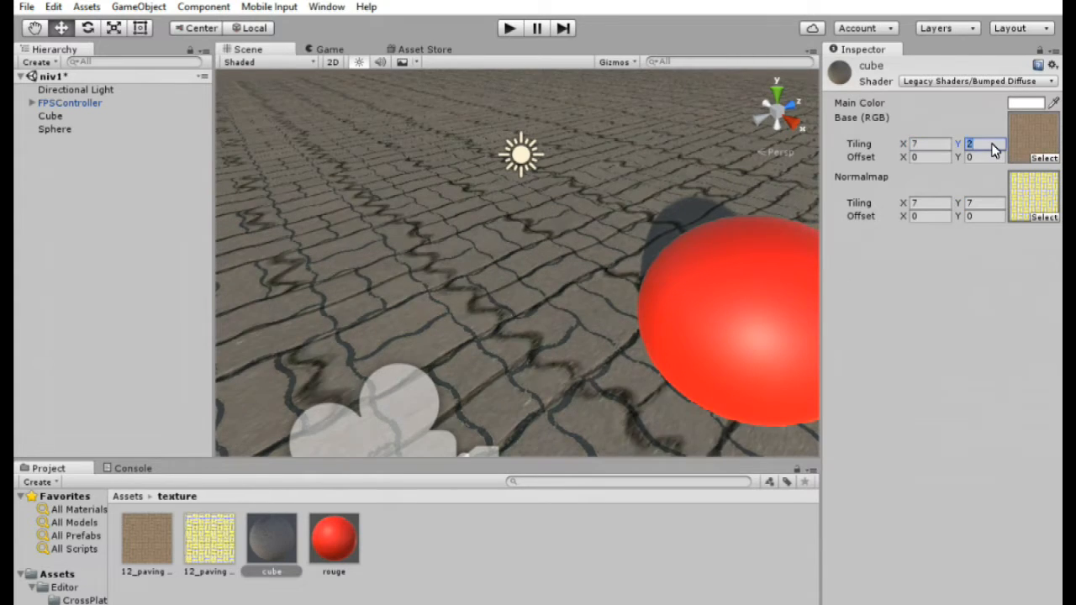
pyautogui.write('7')
# - Save the scene
pyautogui.keyDown('alt'); pyautogui.moveTo(683, 215); pyautogui.dragTo(829, 207); pyautogui.keyUp('alt')
pyautogui.click(25, 9)
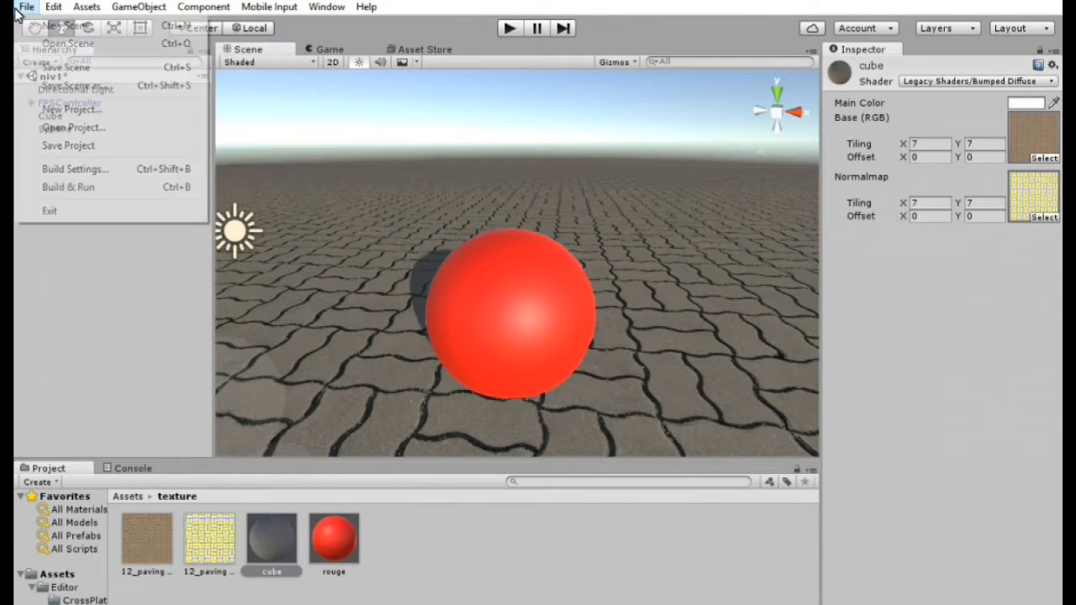
pyautogui.click(51, 67)
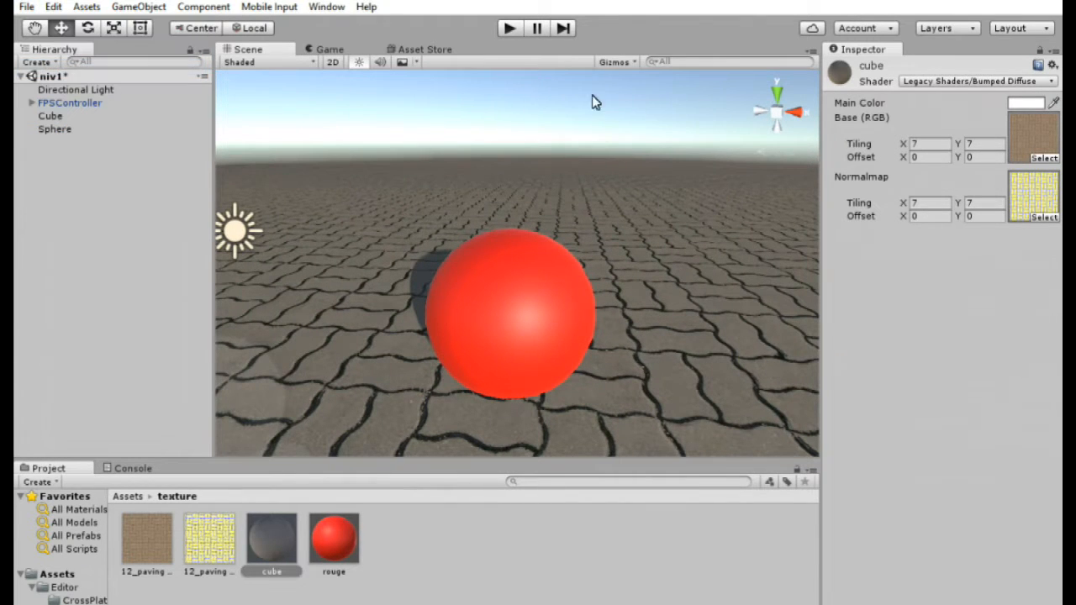
# - Play the scene and walk around with the first-person controller to view the textured ground, then stop playing
pyautogui.click(508, 28)
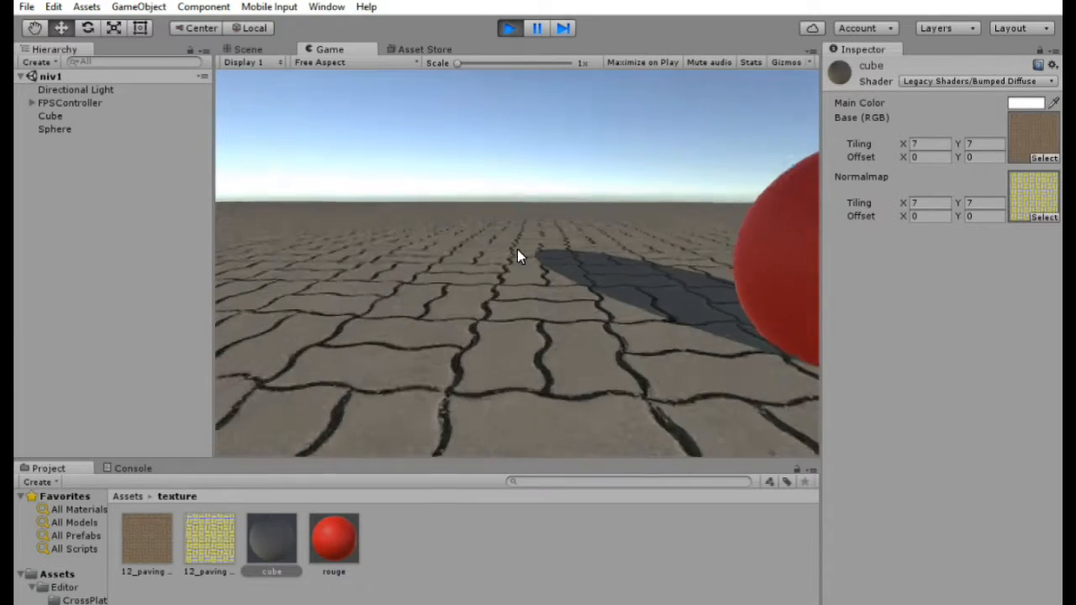
pyautogui.press('Up')
pyautogui.press('space')
pyautogui.press('space')
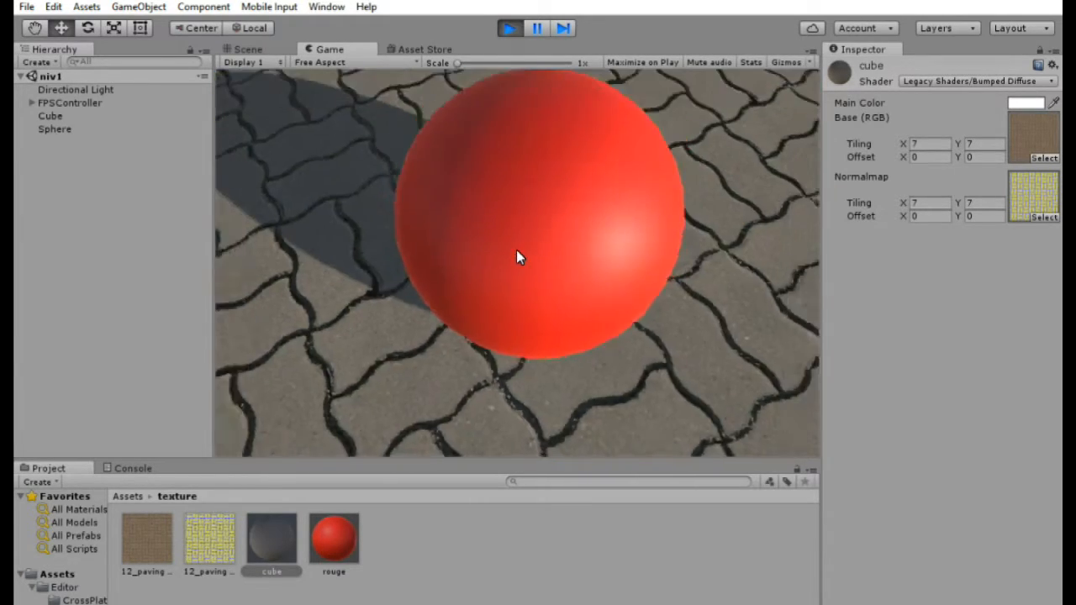
pyautogui.press('Up')
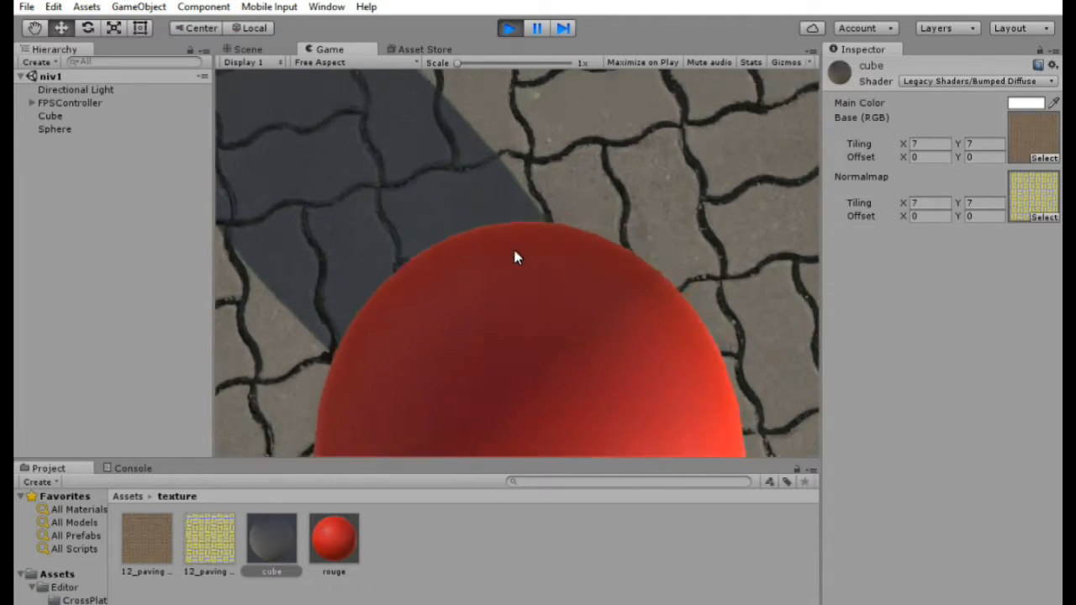
pyautogui.press('Down')
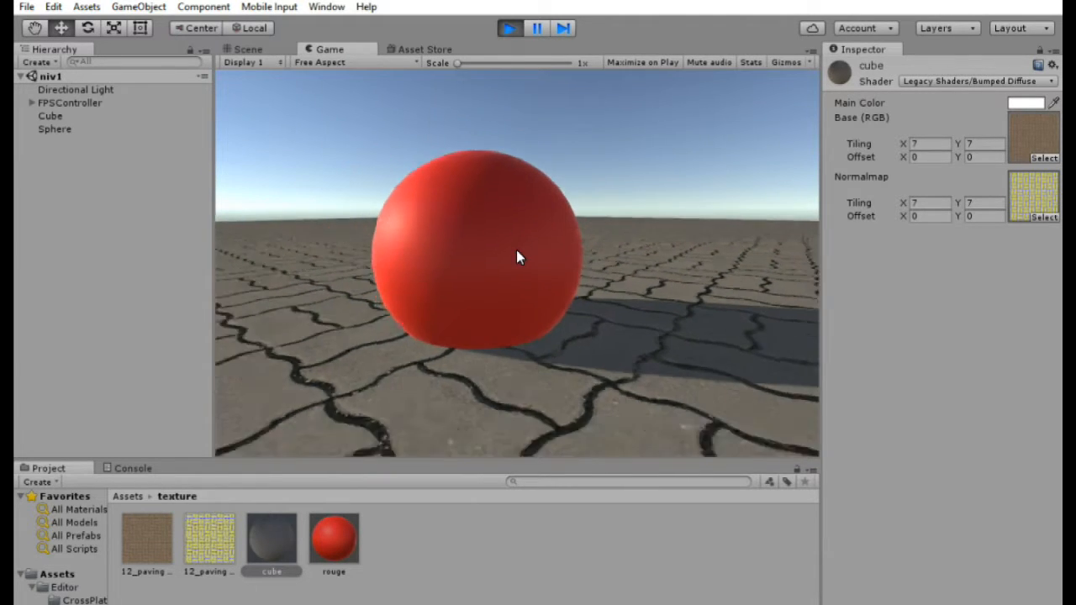
pyautogui.press('Up')
pyautogui.press('space')
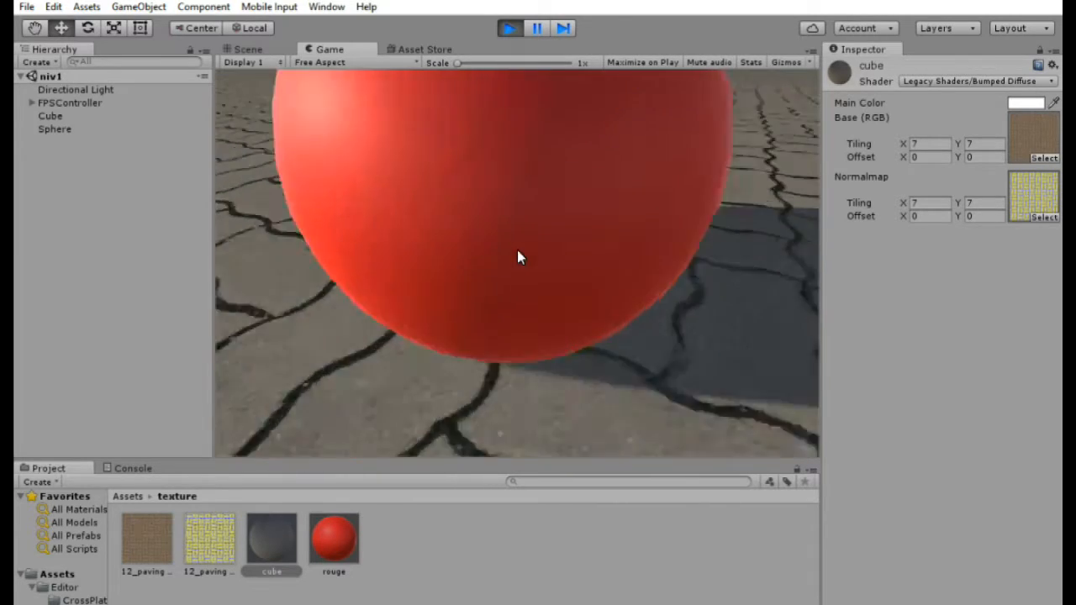
pyautogui.press('space')
pyautogui.press('Right')
pyautogui.press('Escape')
pyautogui.click(507, 28)
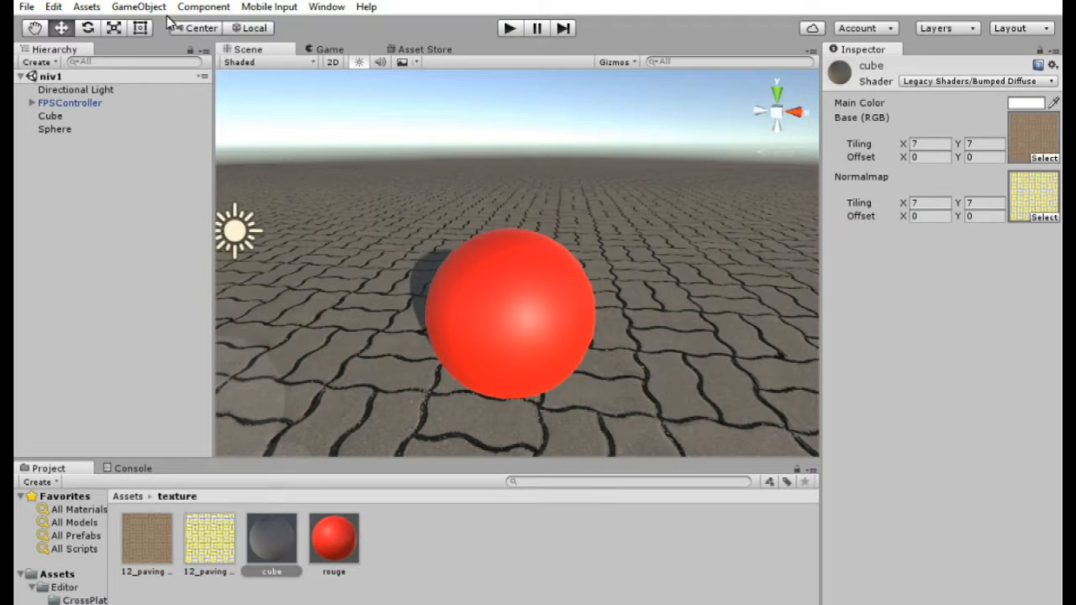
# - Add a new 3D sphere to the scene
pyautogui.click(143, 7)
pyautogui.moveTo(185, 63)
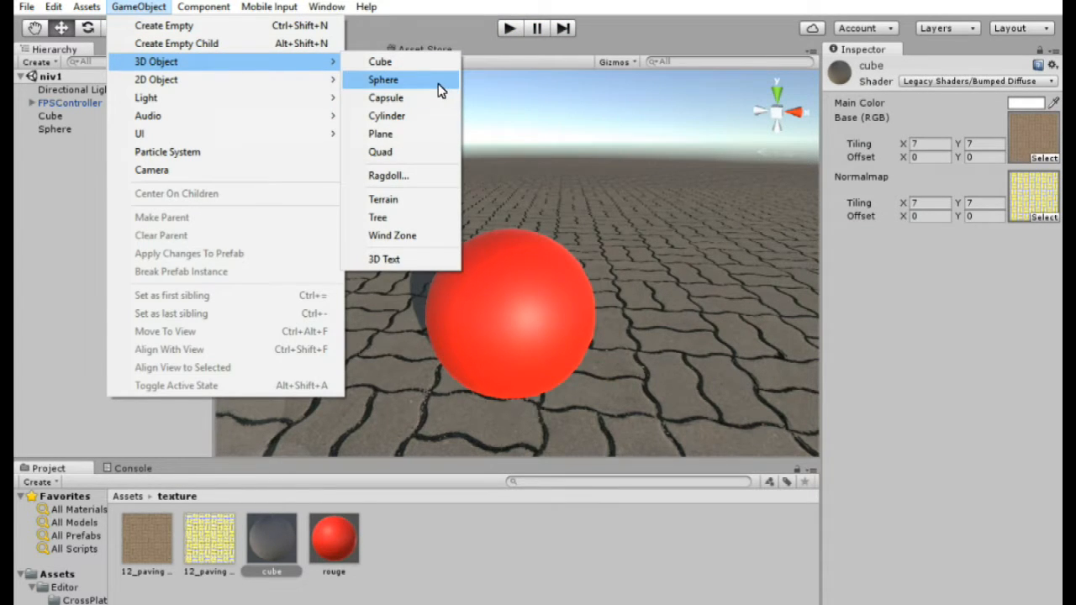
pyautogui.click(442, 90)
pyautogui.moveTo(649, 239); pyautogui.dragTo(528, 325, button='right')
pyautogui.moveTo(609, 387); pyautogui.dragTo(537, 229)
# - Set the new sphere's scale to 2 on X, Y and Z and raise it to about Y 1.35
pyautogui.click(922, 141)
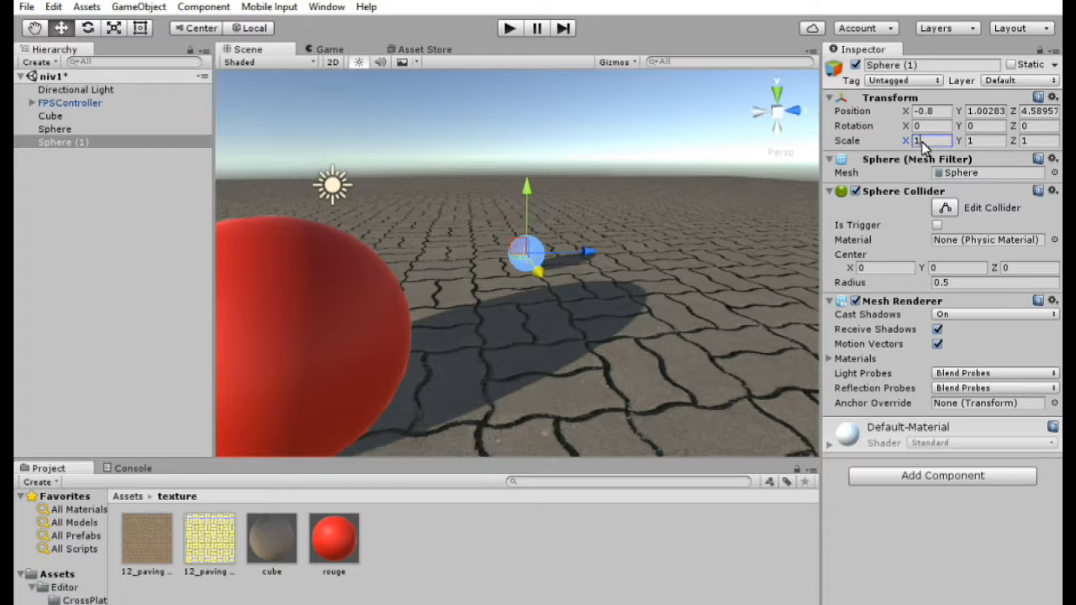
pyautogui.write('2')
pyautogui.click(987, 143)
pyautogui.write('2')
pyautogui.click(1023, 144)
pyautogui.write('2')
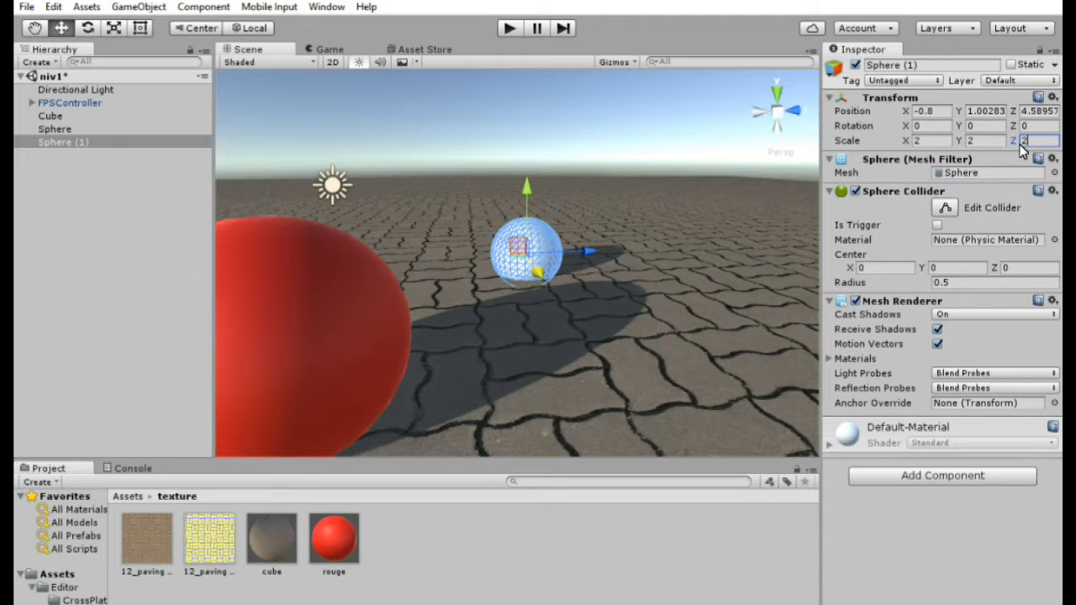
pyautogui.moveTo(532, 210); pyautogui.dragTo(533, 192)
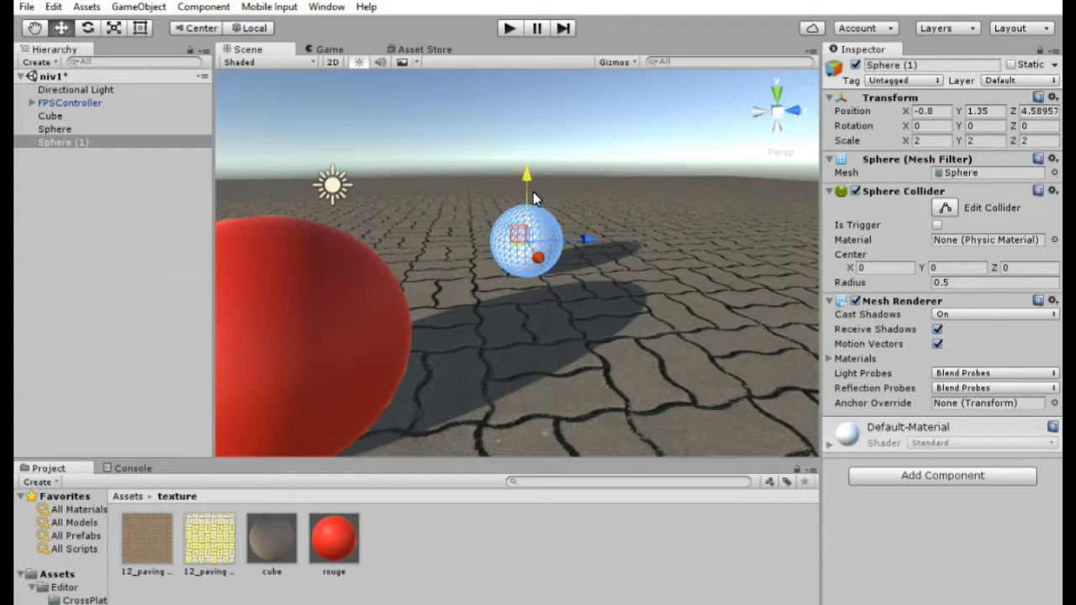
# - Create a new material in the texture folder, keeping the name New Material
pyautogui.rightClick(395, 583)
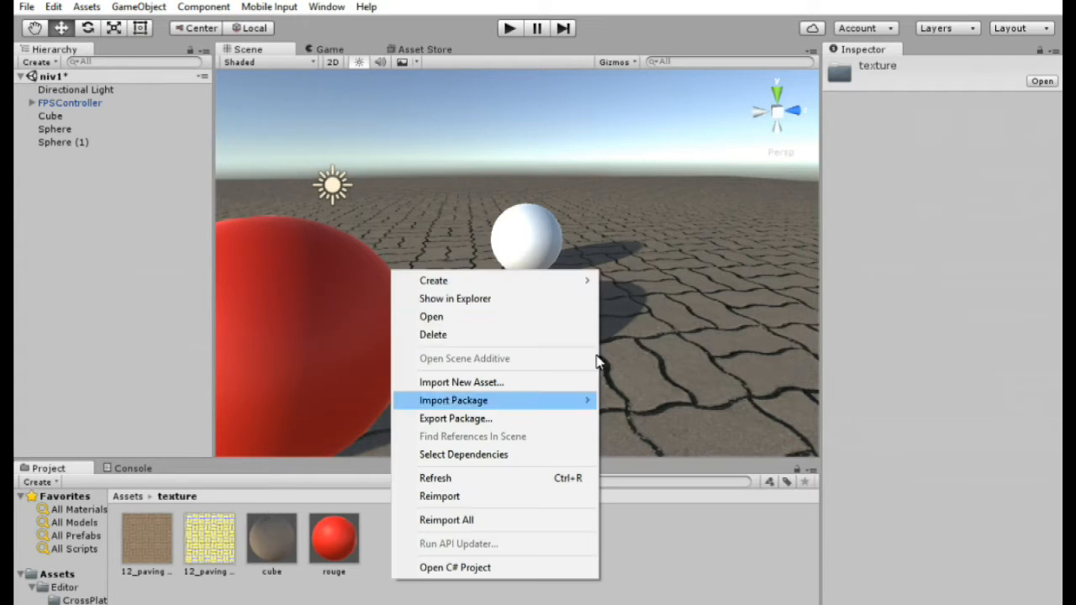
pyautogui.moveTo(569, 286)
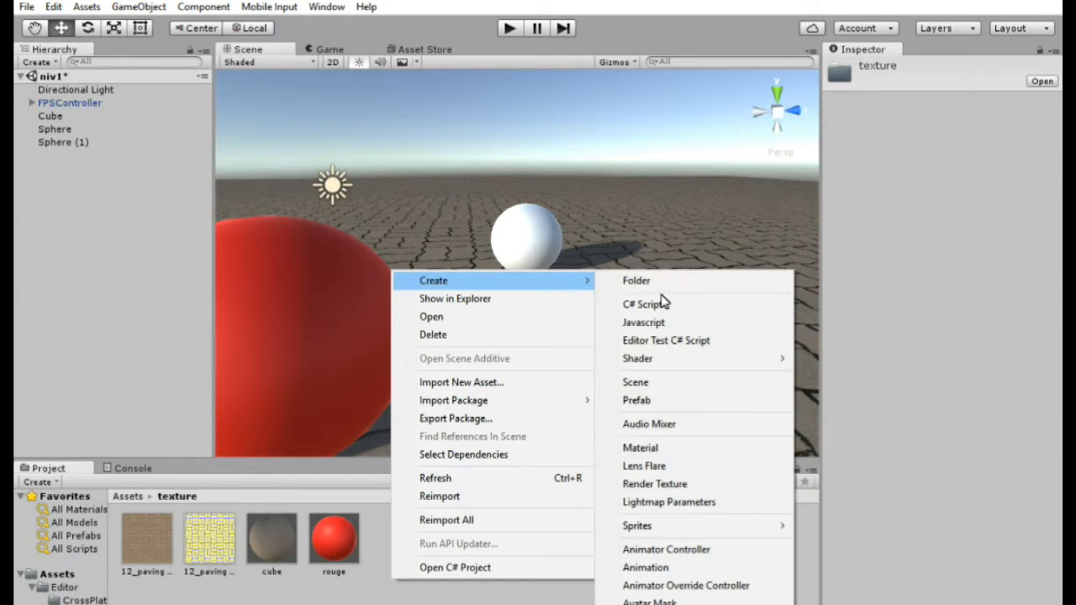
pyautogui.click(690, 452)
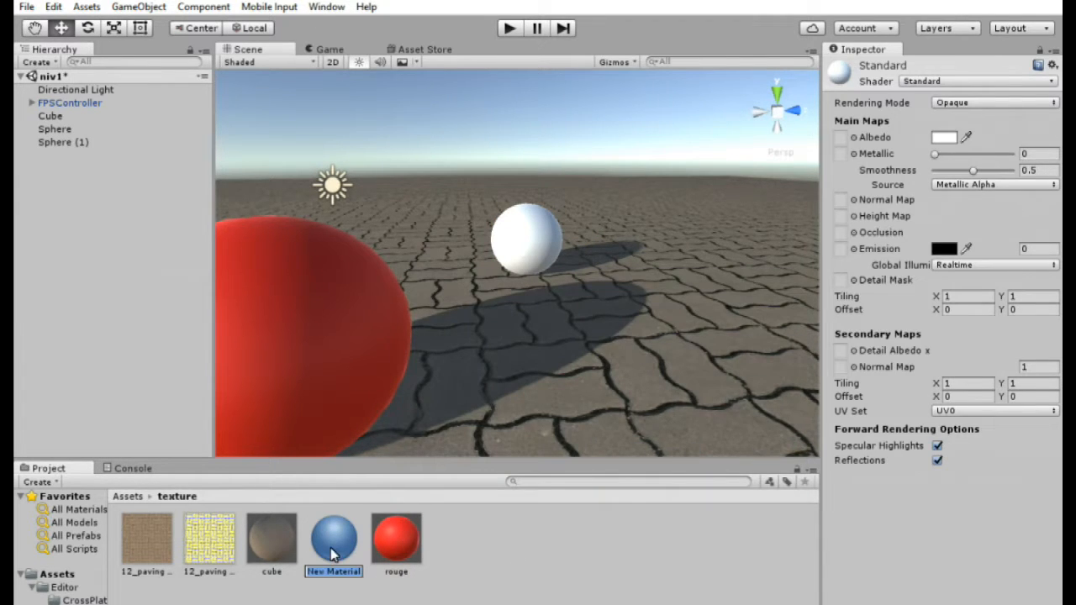
pyautogui.press('Return')
# - Set the new material's albedo colour to green (hex 28FF00) and apply it to the new sphere
pyautogui.click(943, 138)
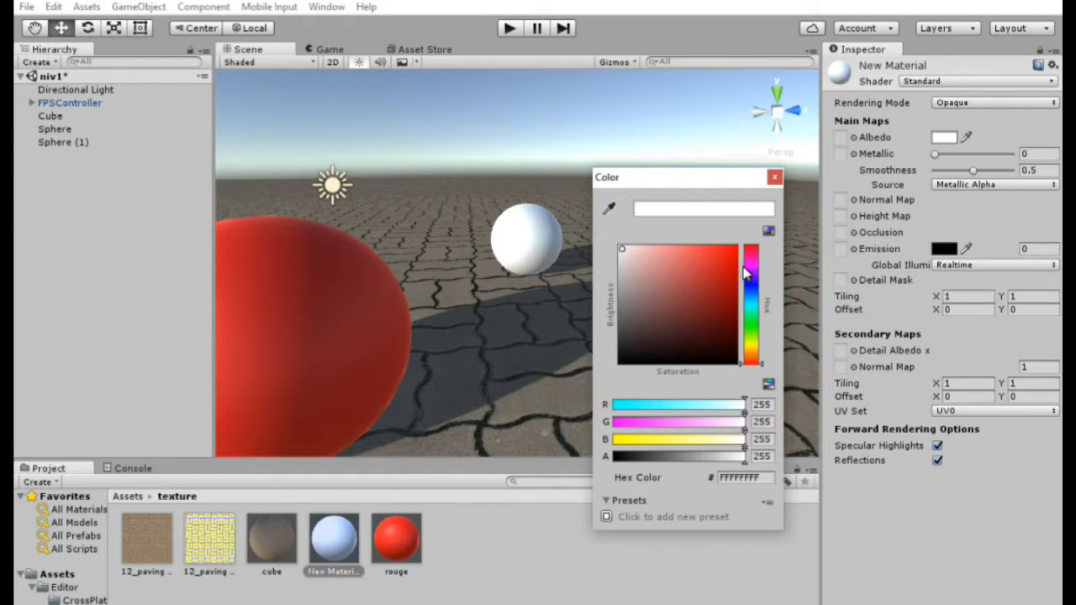
pyautogui.click(756, 328)
pyautogui.click(737, 249)
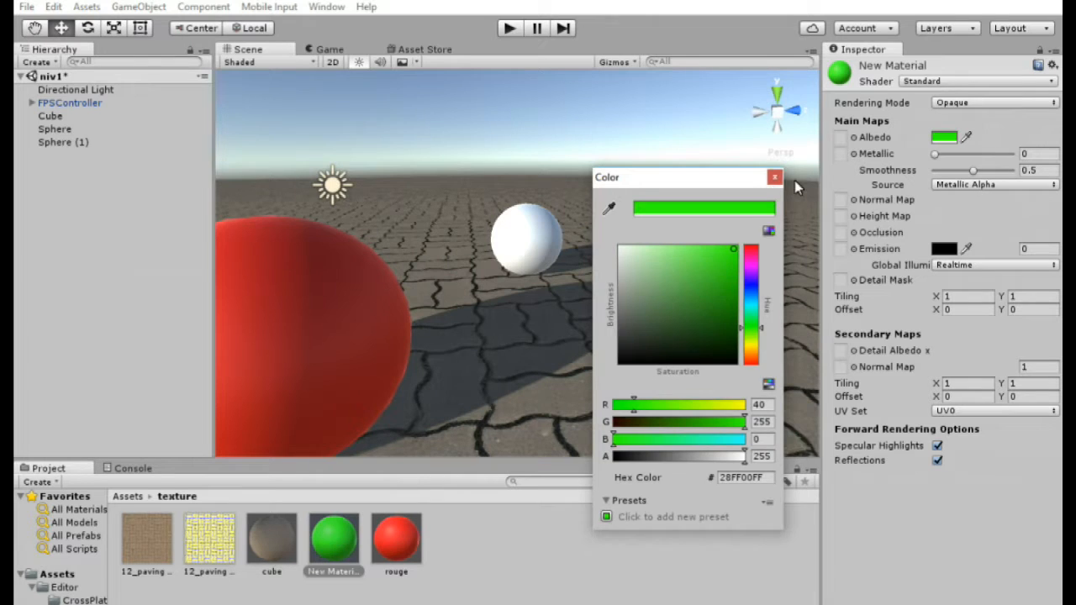
pyautogui.click(773, 176)
pyautogui.moveTo(334, 542); pyautogui.dragTo(529, 246)
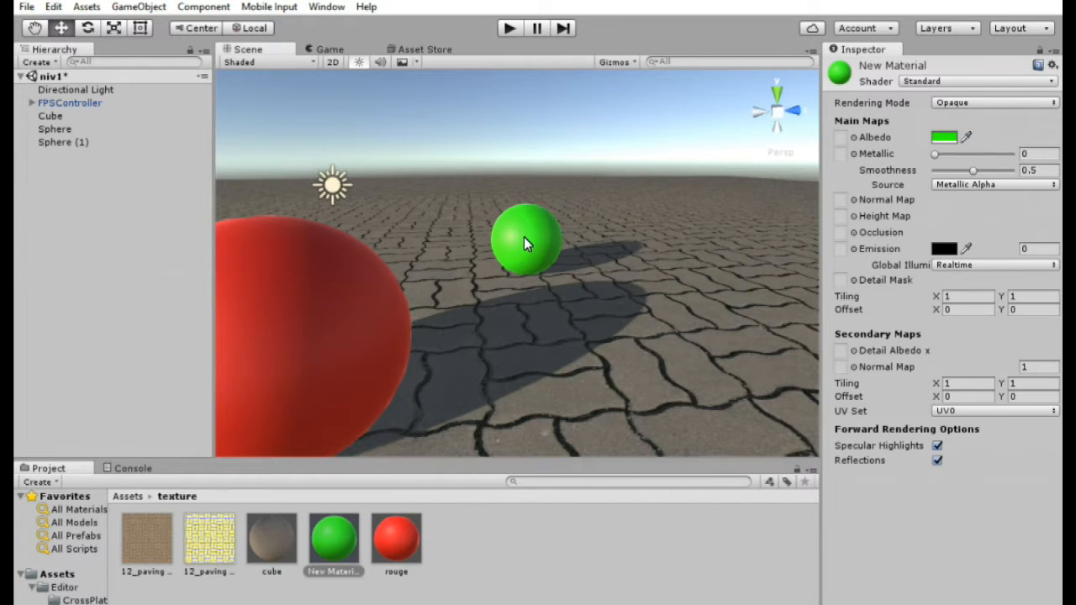
# - Disable the green sphere's Sphere Collider component
pyautogui.scroll(5, 557, 242)
pyautogui.click(556, 269)
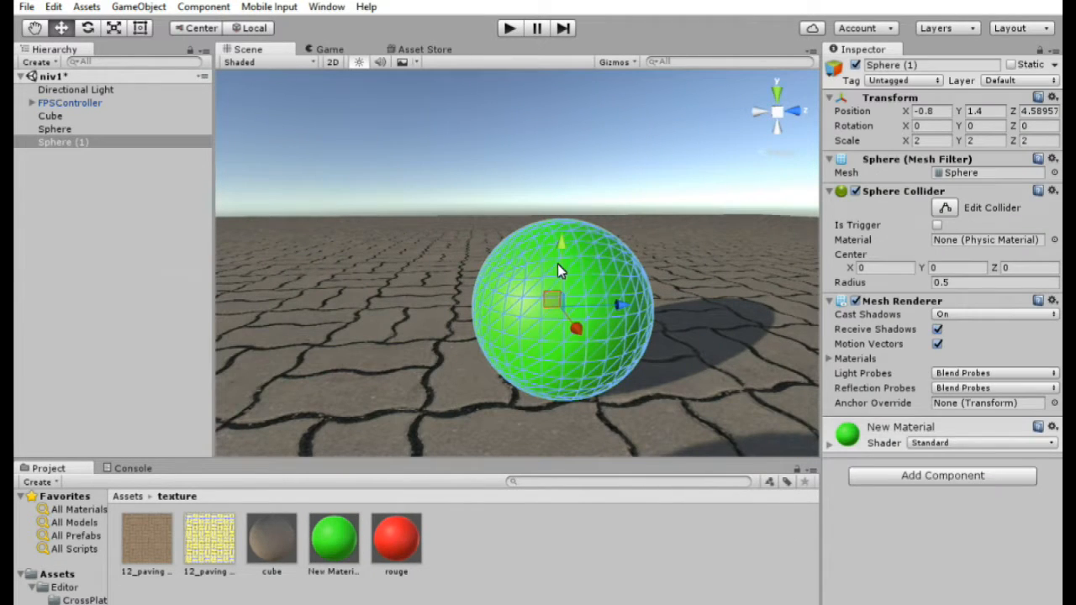
pyautogui.click(855, 192)
# - Play the scene and walk the first-person controller into the green sphere, then stop playing
pyautogui.click(511, 29)
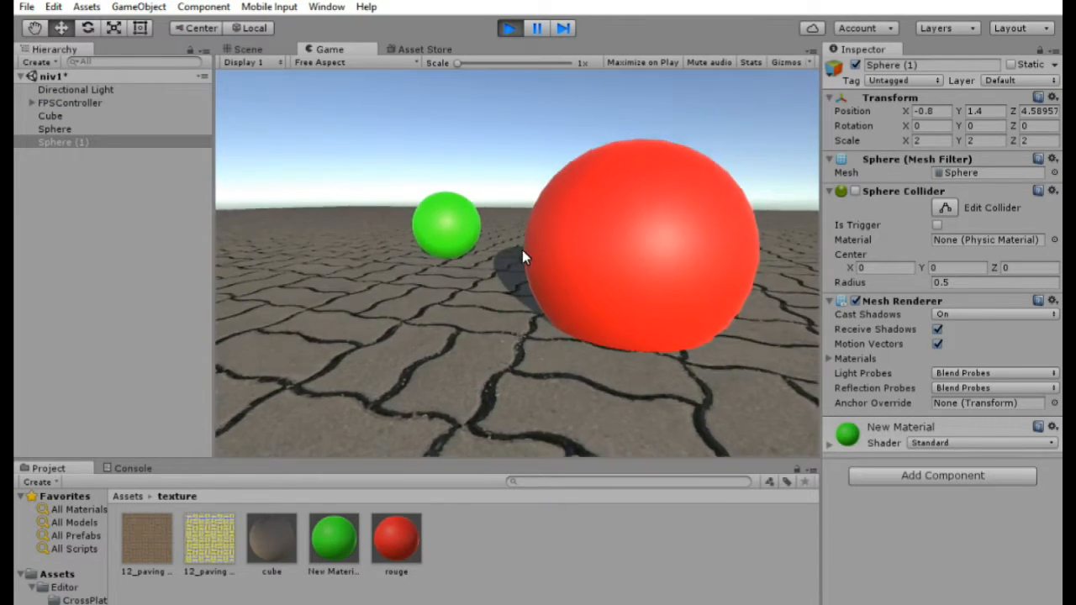
pyautogui.press('Up')
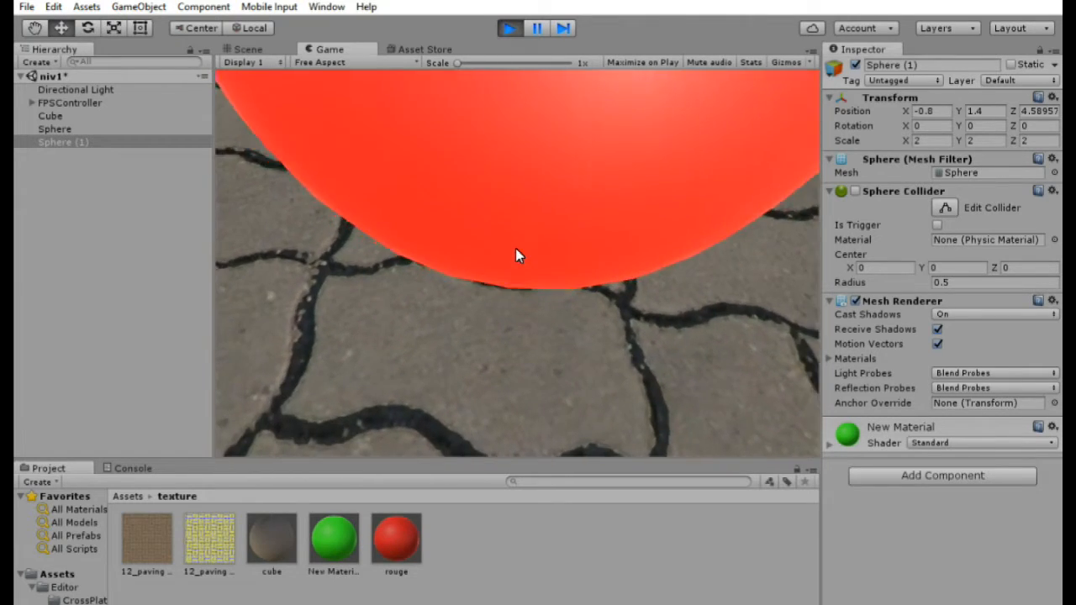
pyautogui.press('Up')
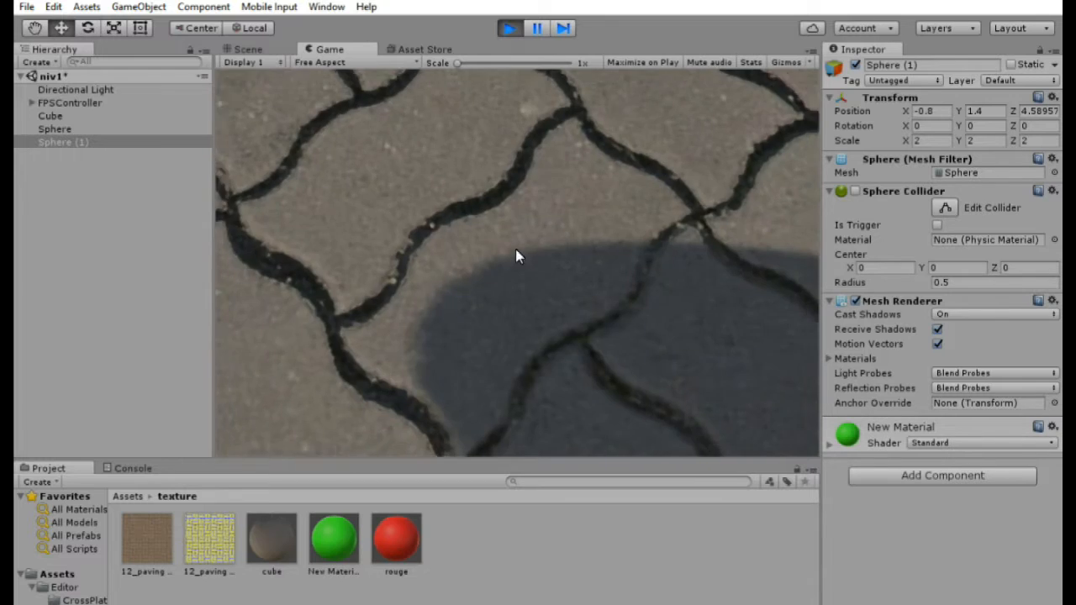
pyautogui.press('space')
pyautogui.press('Down')
pyautogui.press('Up')
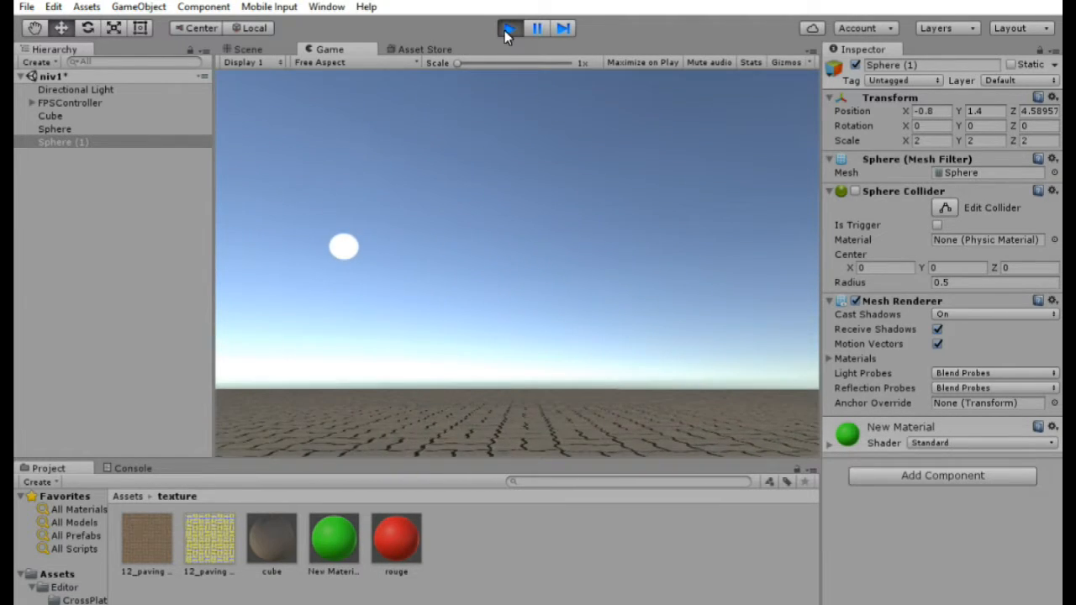
pyautogui.click(508, 28)
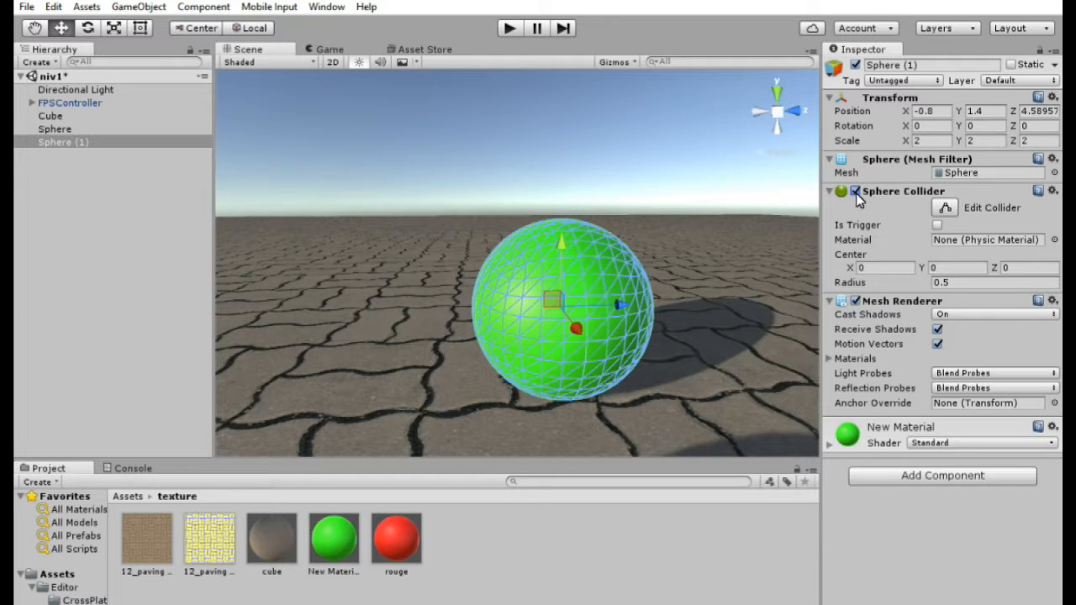
# - Disable the green sphere's Mesh Renderer and save the scene
pyautogui.click(854, 301)
pyautogui.moveTo(550, 232); pyautogui.dragTo(850, 305, button='right')
pyautogui.press('w')
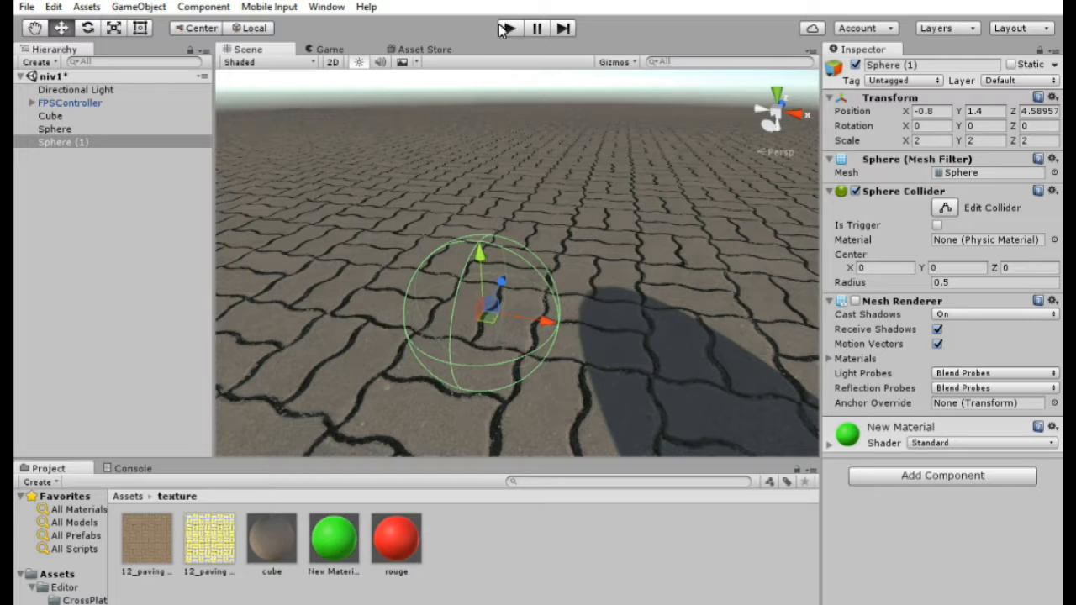
pyautogui.click(28, 6)
pyautogui.click(67, 65)
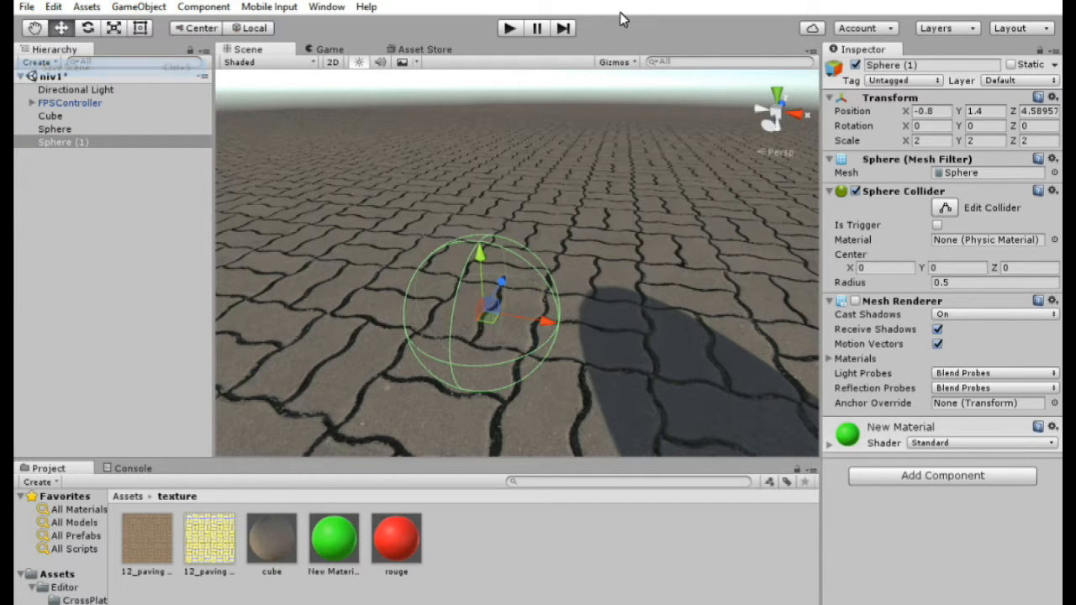
# - Play the scene briefly to check the invisible sphere, then stop playing
pyautogui.click(515, 27)
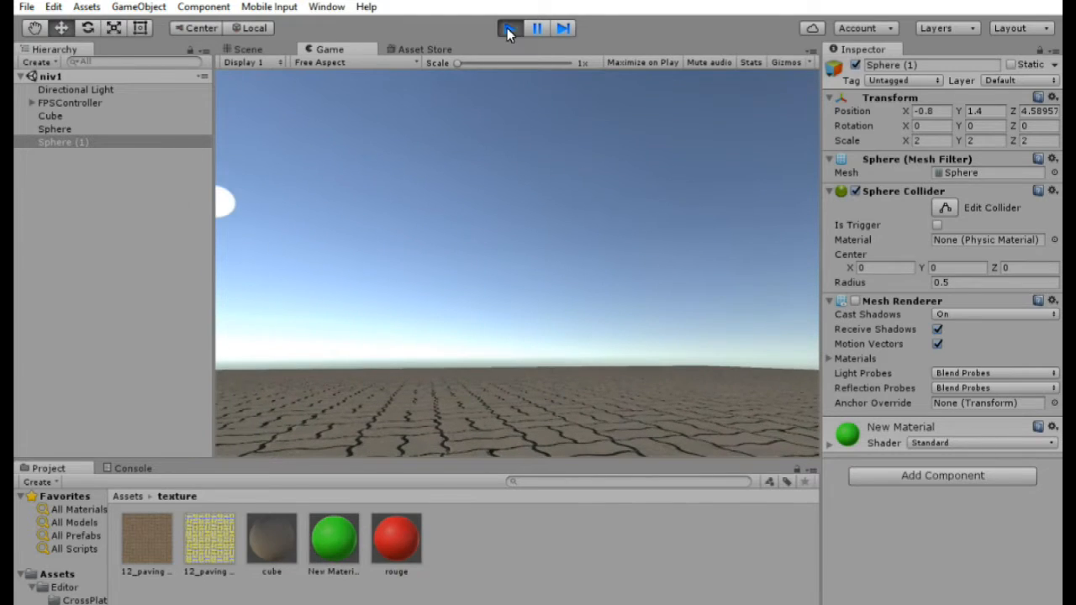
pyautogui.click(508, 28)
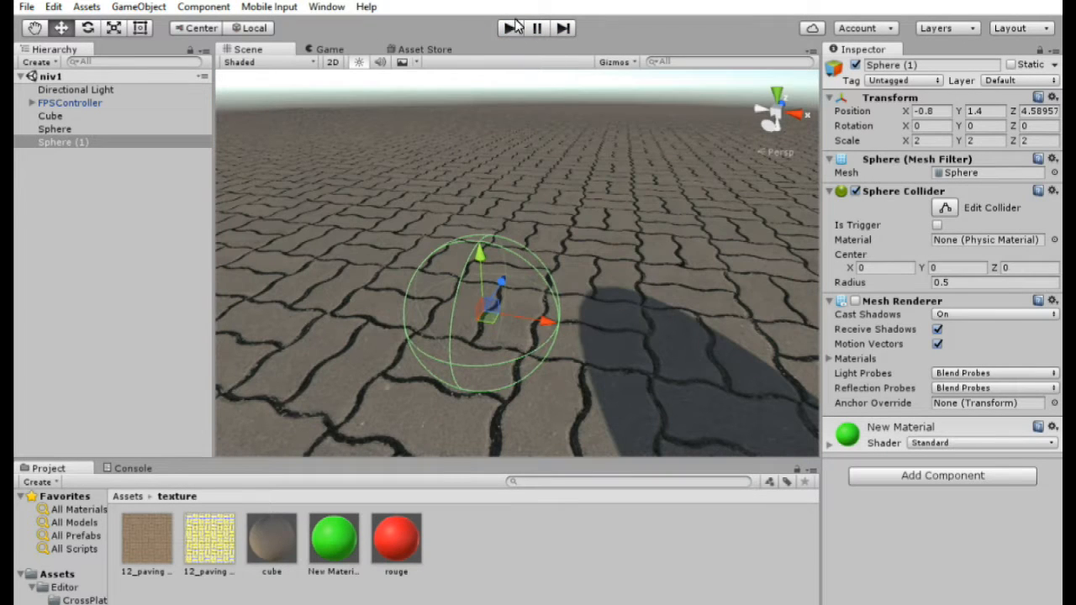
# - Switch the editor layout to 2 by 3
pyautogui.click(333, 10)
pyautogui.moveTo(376, 69)
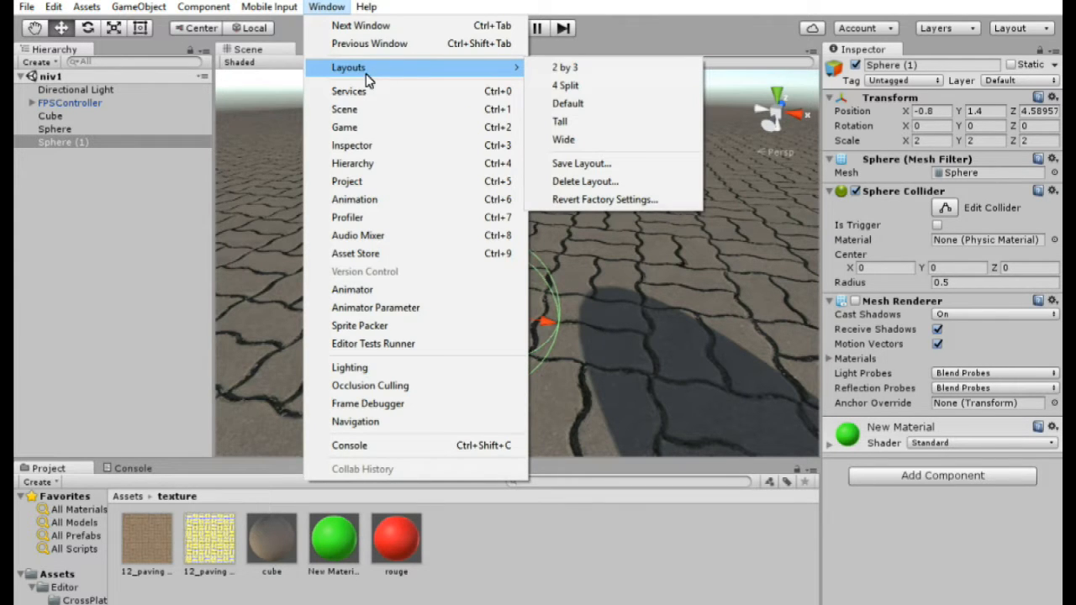
pyautogui.click(623, 75)
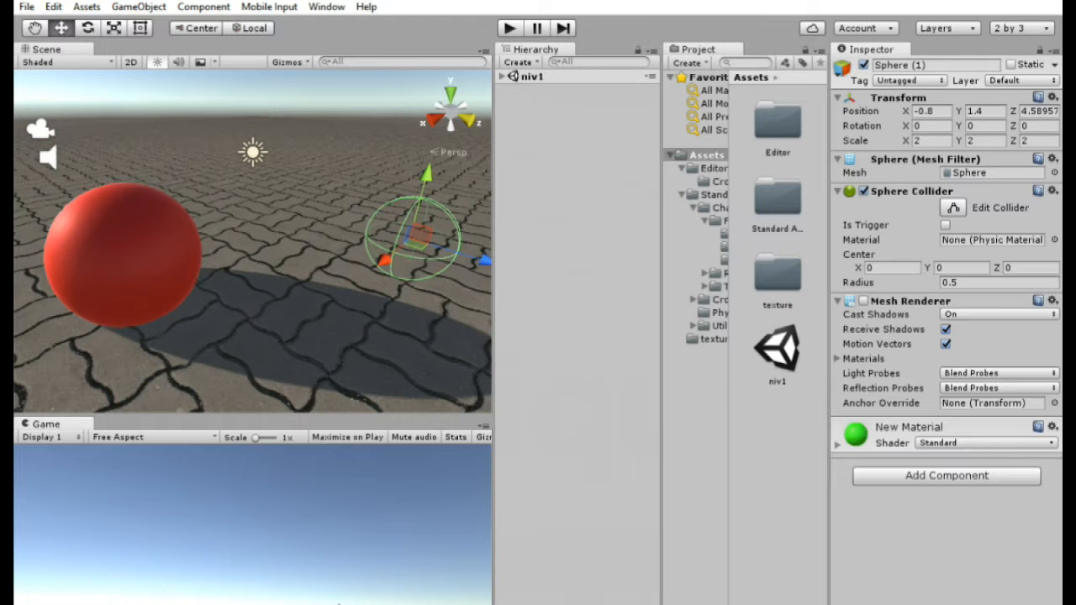
# - Play the scene, walk to the hidden sphere, temporarily enable its Mesh Renderer, then stop playing
pyautogui.keyDown('alt'); pyautogui.moveTo(293, 349); pyautogui.dragTo(351, 242); pyautogui.keyUp('alt')
pyautogui.scroll(-3, 344, 227)
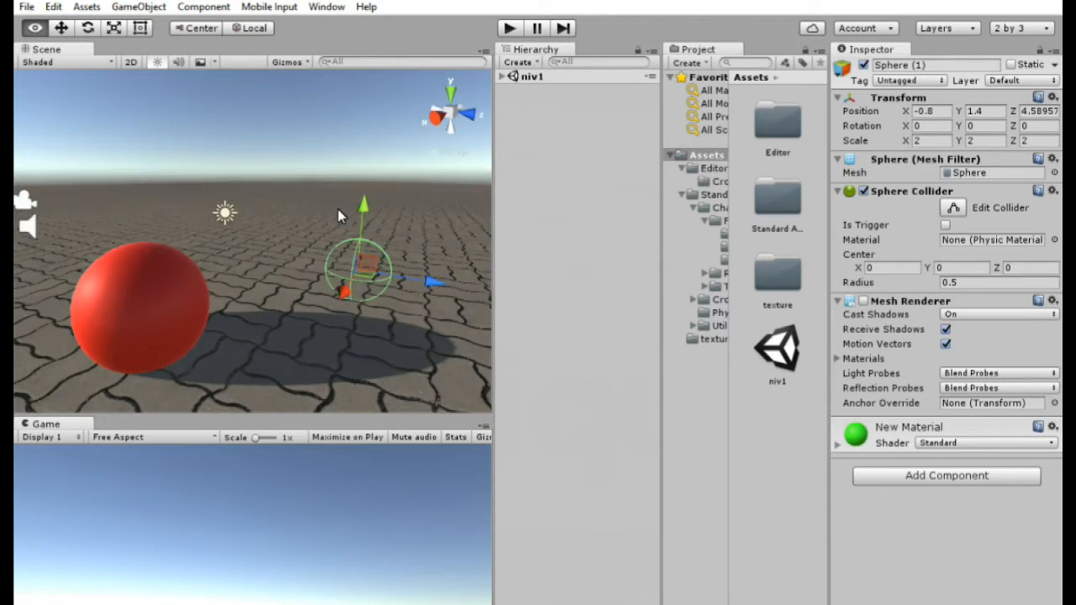
pyautogui.click(507, 28)
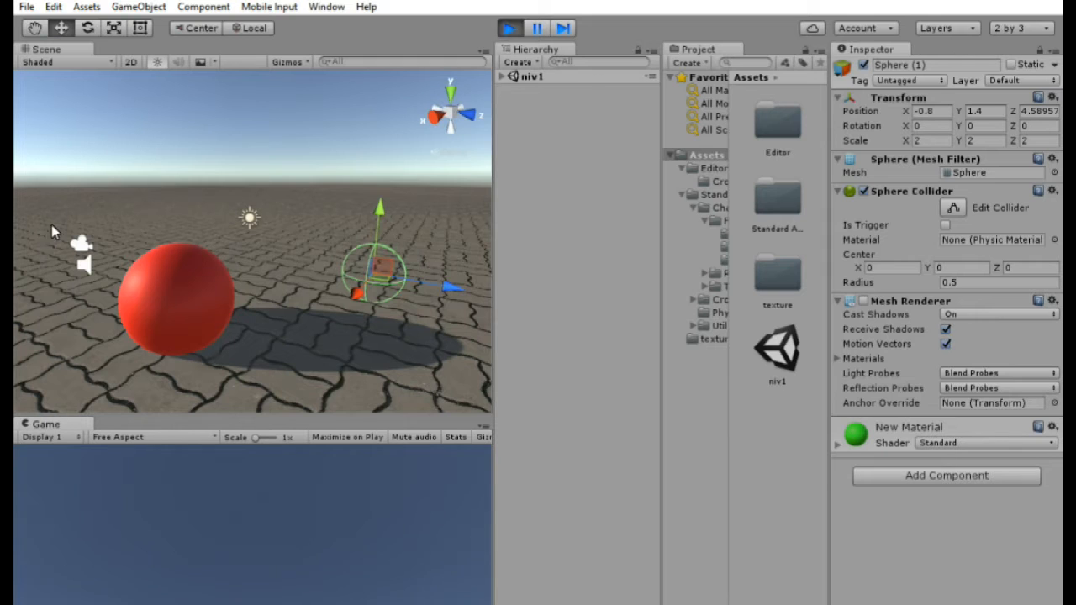
pyautogui.press('Up')
pyautogui.press('Up')
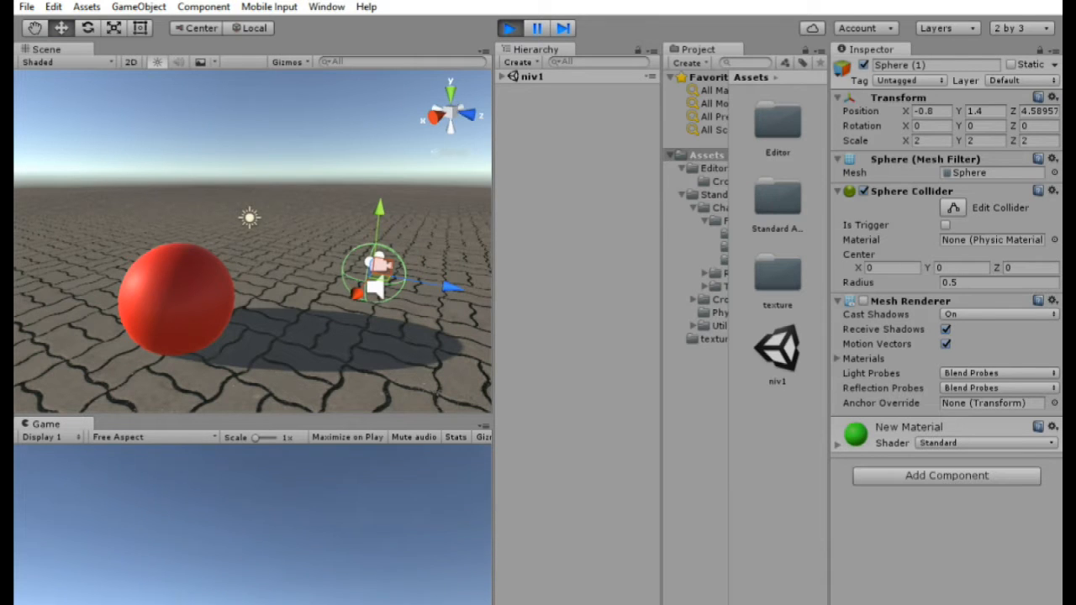
pyautogui.keyDown('alt'); pyautogui.moveTo(323, 340); pyautogui.dragTo(891, 386); pyautogui.keyUp('alt')
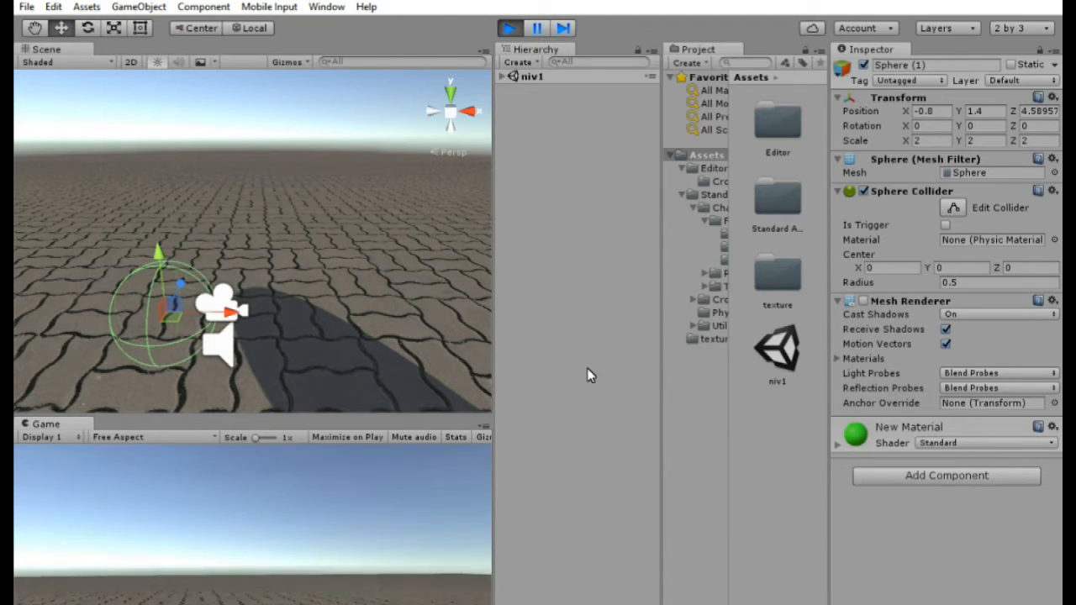
pyautogui.click(863, 301)
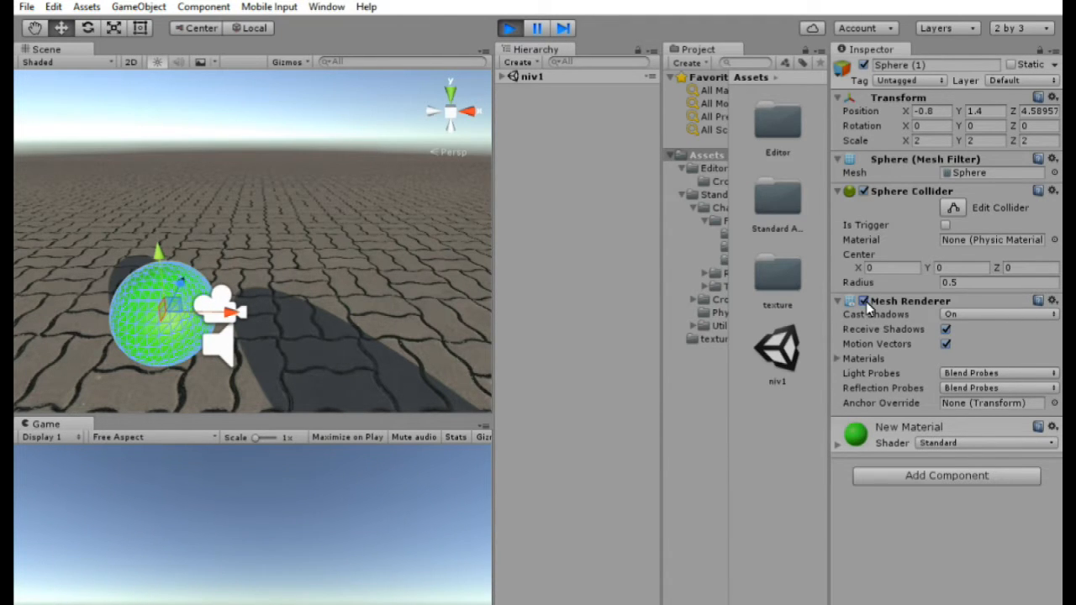
pyautogui.click(326, 519)
pyautogui.press('Left')
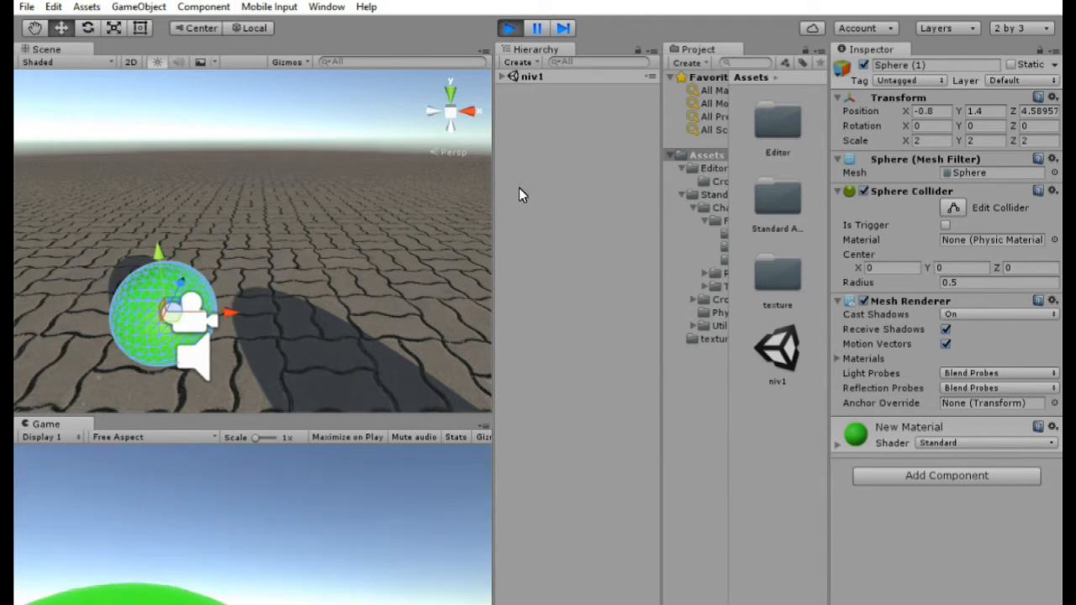
pyautogui.click(510, 30)
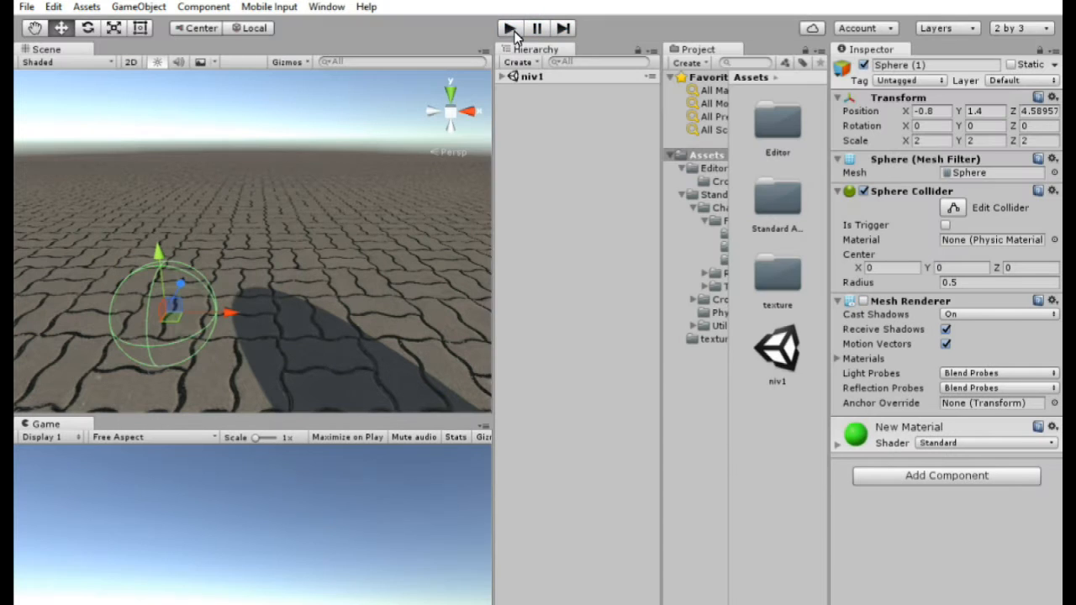
# - Re-enable the green sphere's Mesh Renderer and save the scene
pyautogui.moveTo(349, 296); pyautogui.dragTo(366, 327, button='right')
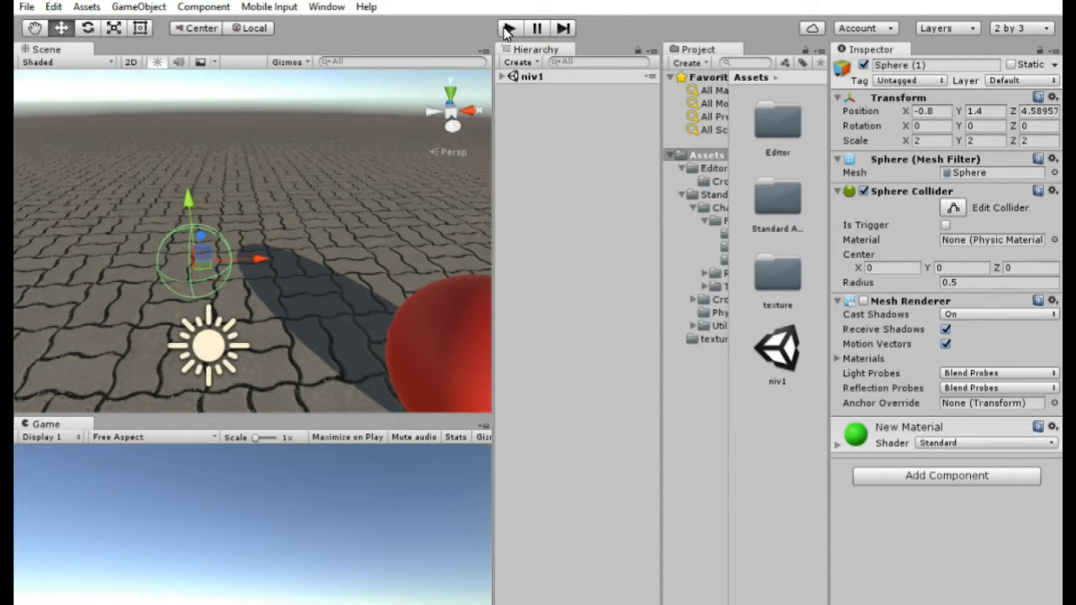
pyautogui.click(863, 301)
pyautogui.click(23, 6)
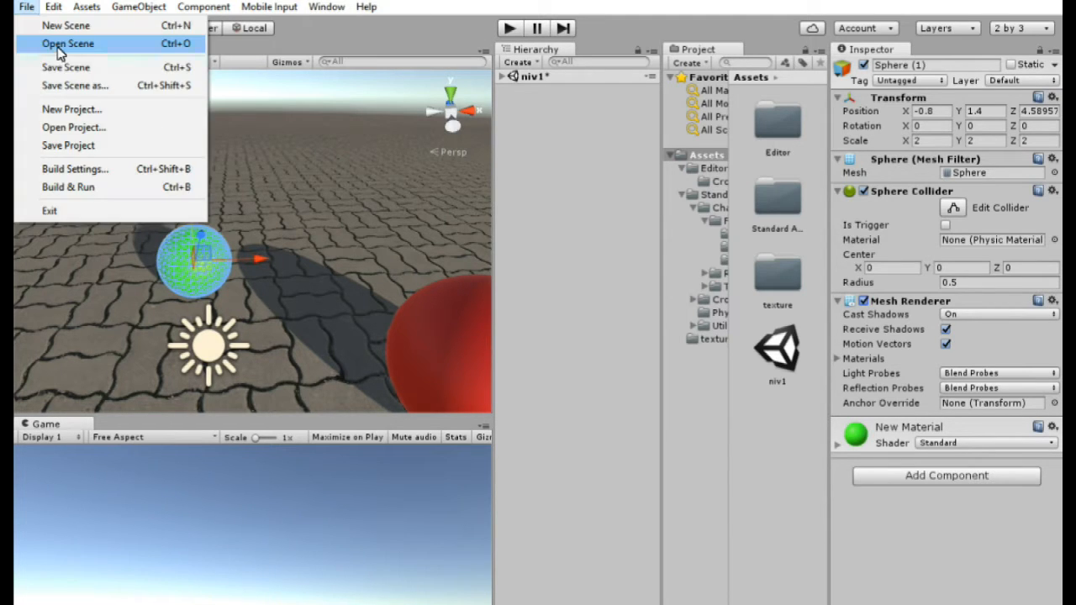
pyautogui.click(51, 68)
# - Add a Rigidbody to the green sphere with Use Gravity off and raise the sphere to about Y 5.7
pyautogui.moveTo(367, 200); pyautogui.dragTo(739, 210, button='right')
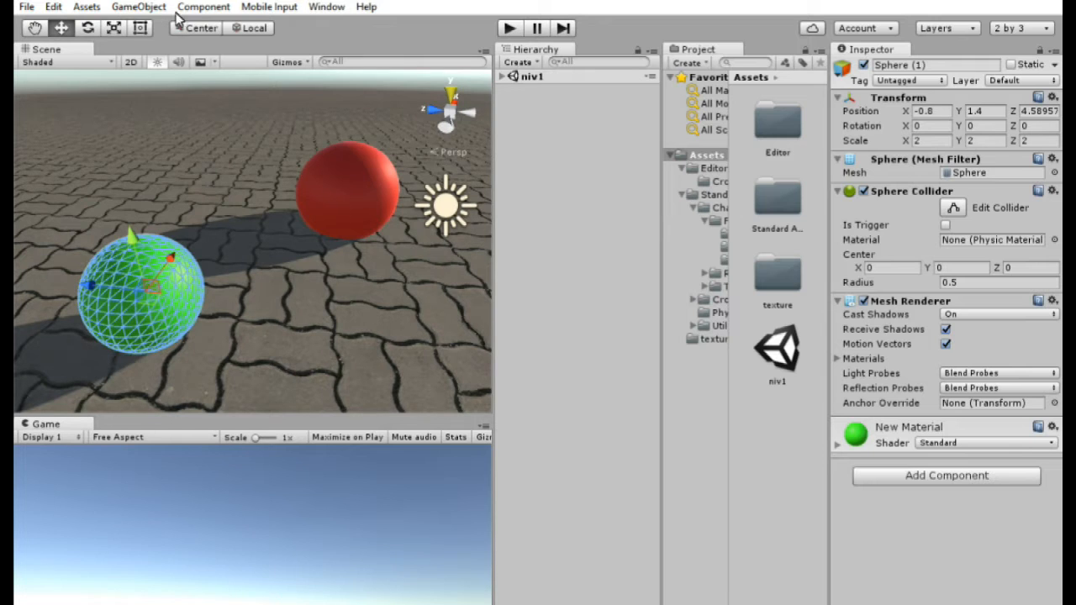
pyautogui.click(986, 479)
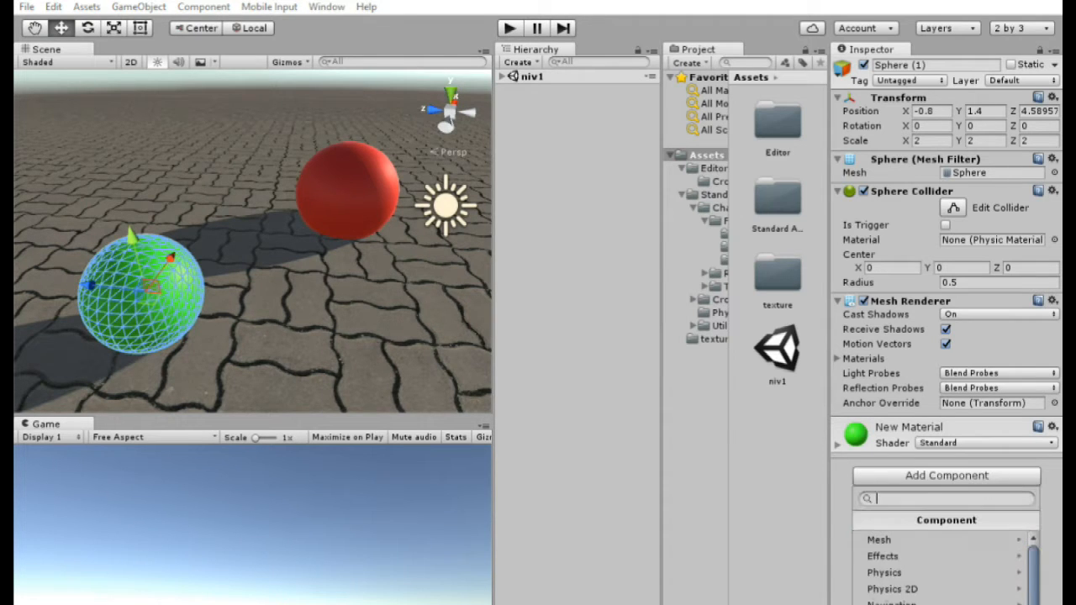
pyautogui.click(194, 8)
pyautogui.moveTo(252, 86)
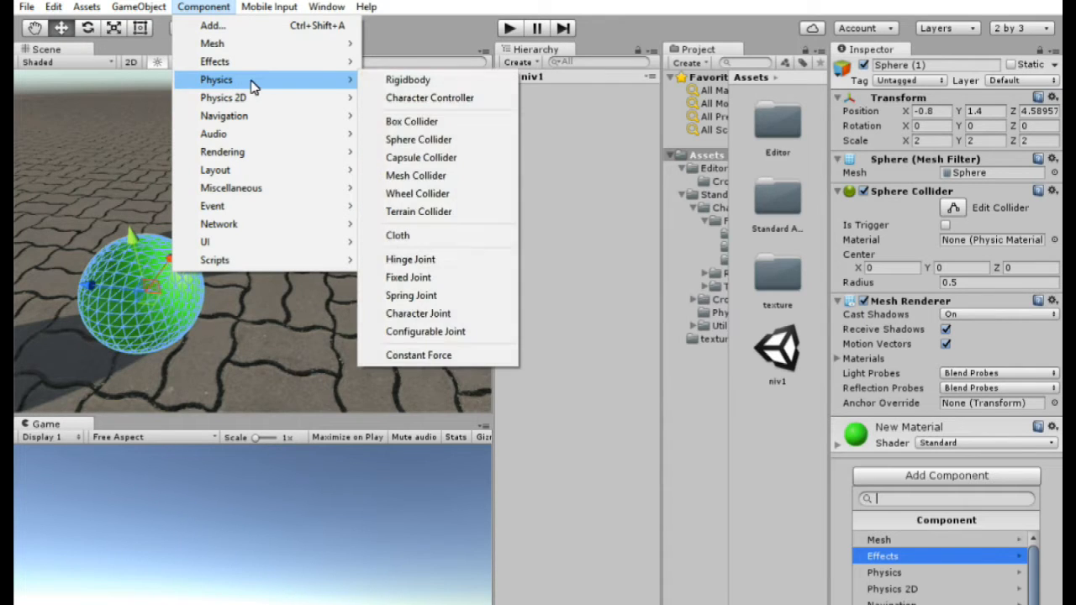
pyautogui.click(409, 81)
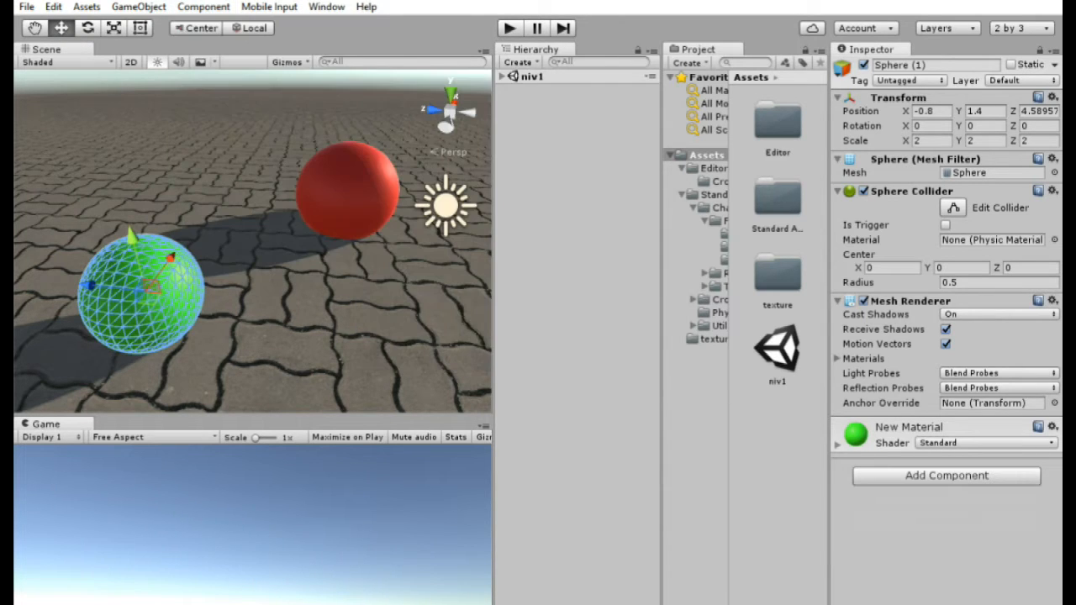
pyautogui.click(201, 7)
pyautogui.moveTo(262, 88)
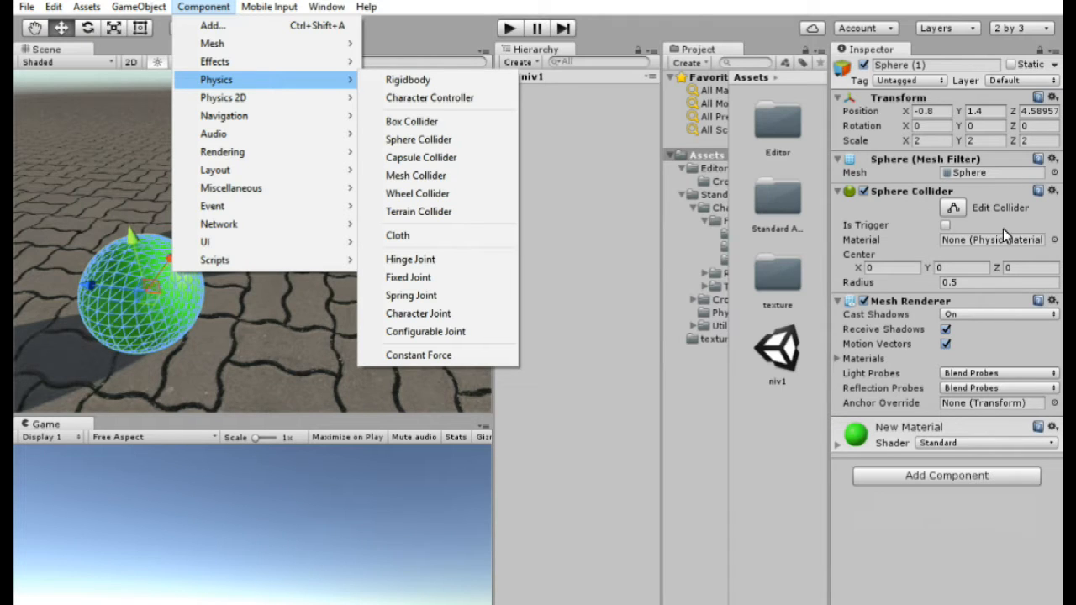
pyautogui.click(449, 79)
pyautogui.moveTo(145, 255); pyautogui.dragTo(159, 58)
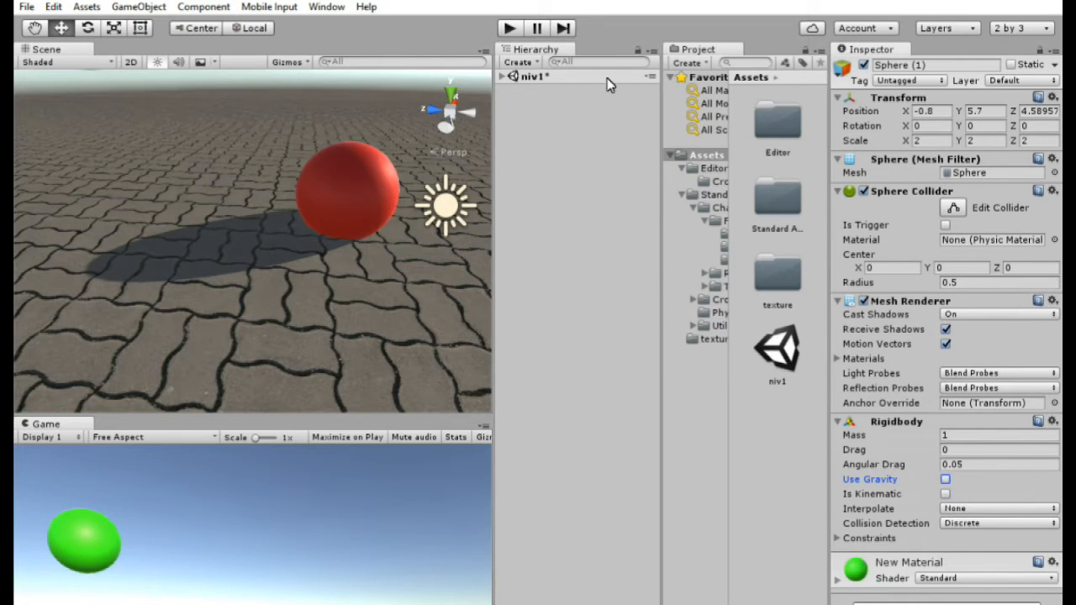
# - Play the scene and turn on the sphere's Use Gravity while playing
pyautogui.click(512, 29)
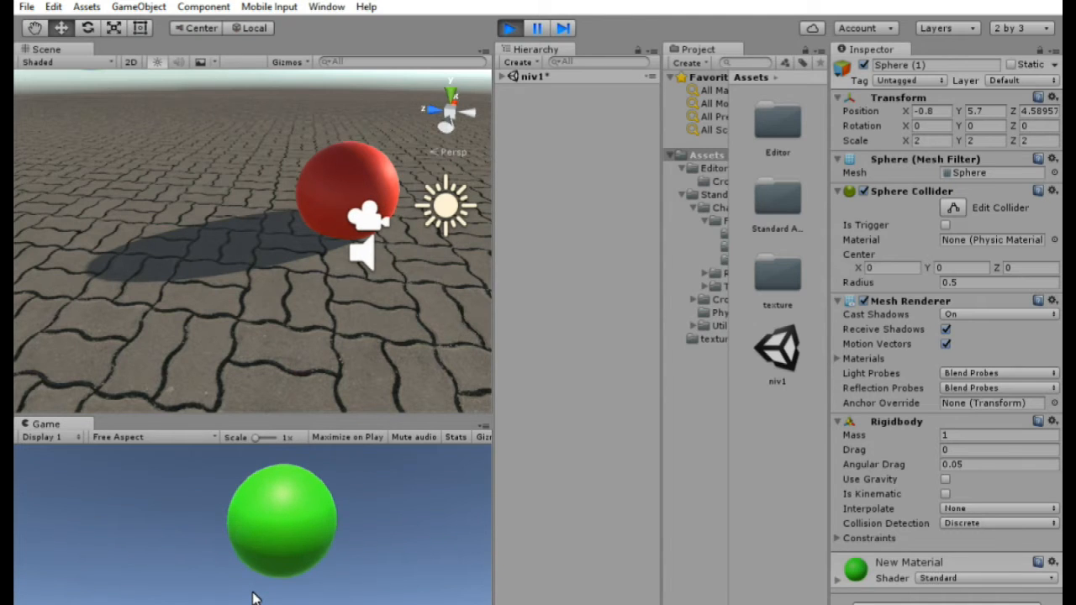
pyautogui.click(945, 479)
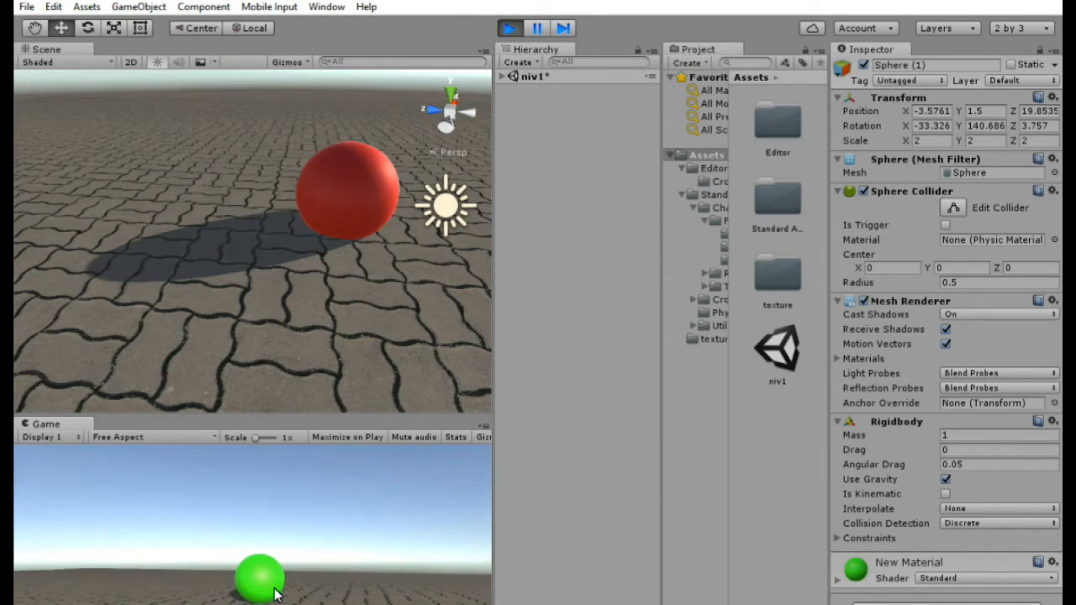
# - Stop playing and turn Use Gravity back on in the green sphere's Rigidbody
pyautogui.click(509, 29)
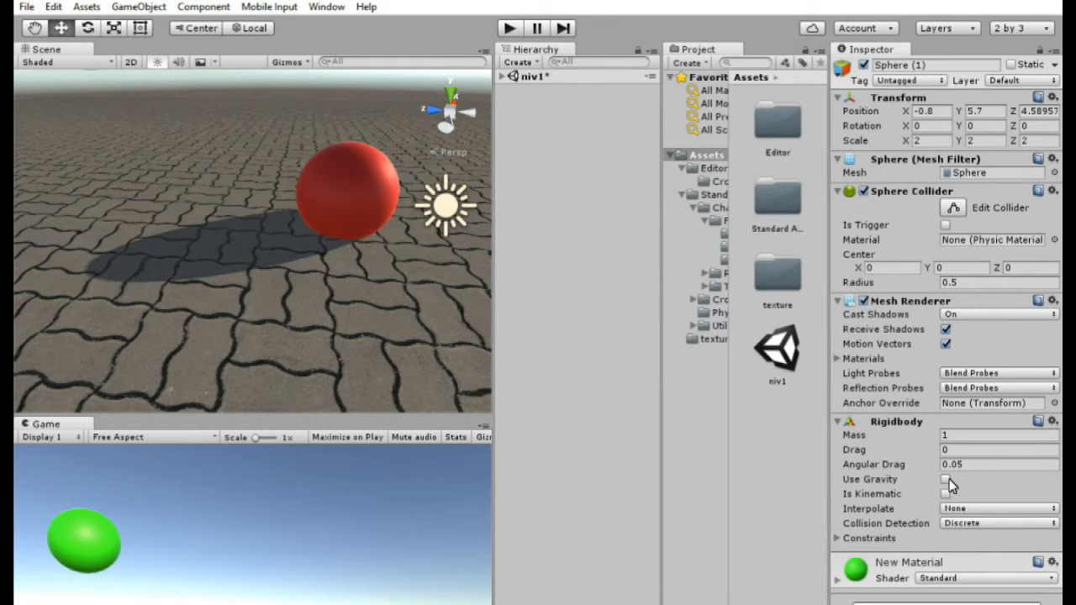
pyautogui.moveTo(324, 320); pyautogui.dragTo(280, 228, button='right')
pyautogui.scroll(4, 226, 161)
pyautogui.scroll(-10, 280, 229)
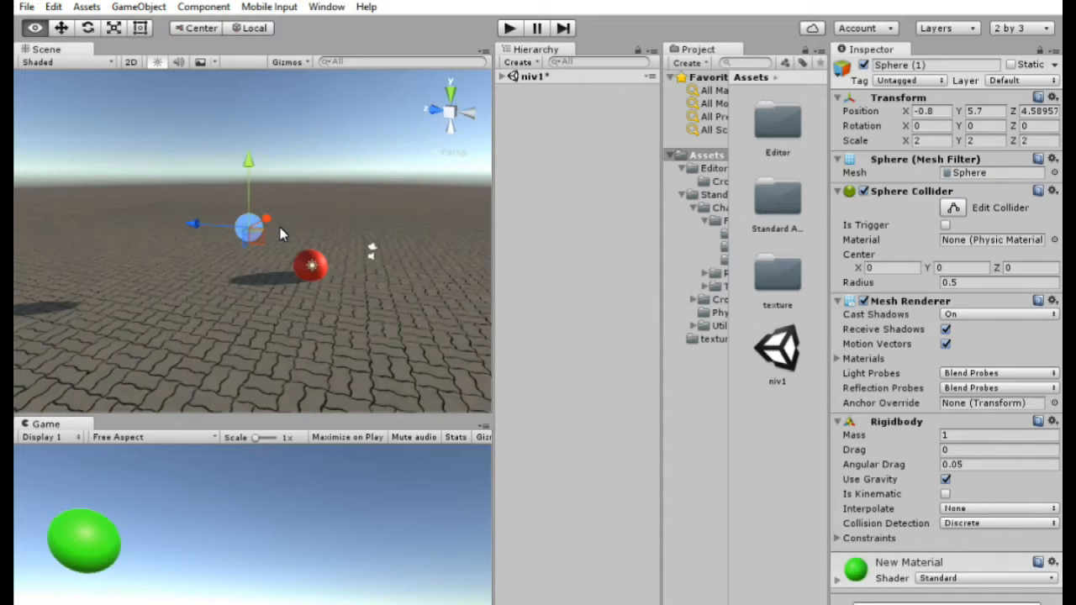
# - Save the scene with the sphere's gravity setting
pyautogui.scroll(12, 280, 197)
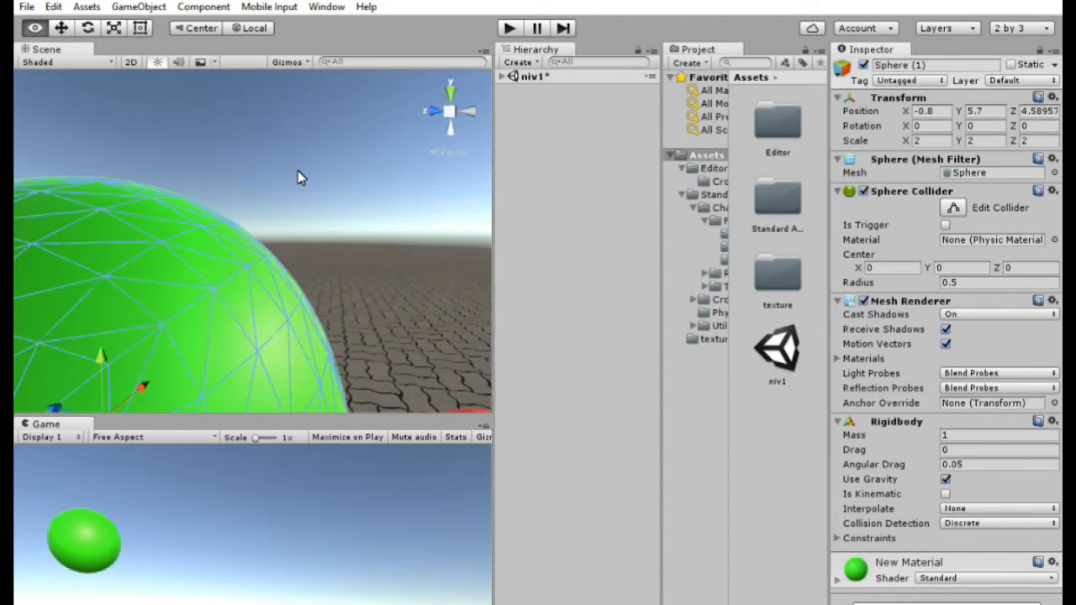
pyautogui.moveTo(297, 170); pyautogui.dragTo(298, 289, button='right')
pyautogui.scroll(-5, 299, 289)
pyautogui.click(26, 6)
pyautogui.click(85, 67)
# - Play the scene, move the player around to watch the green sphere fall, and stop playing
pyautogui.click(510, 28)
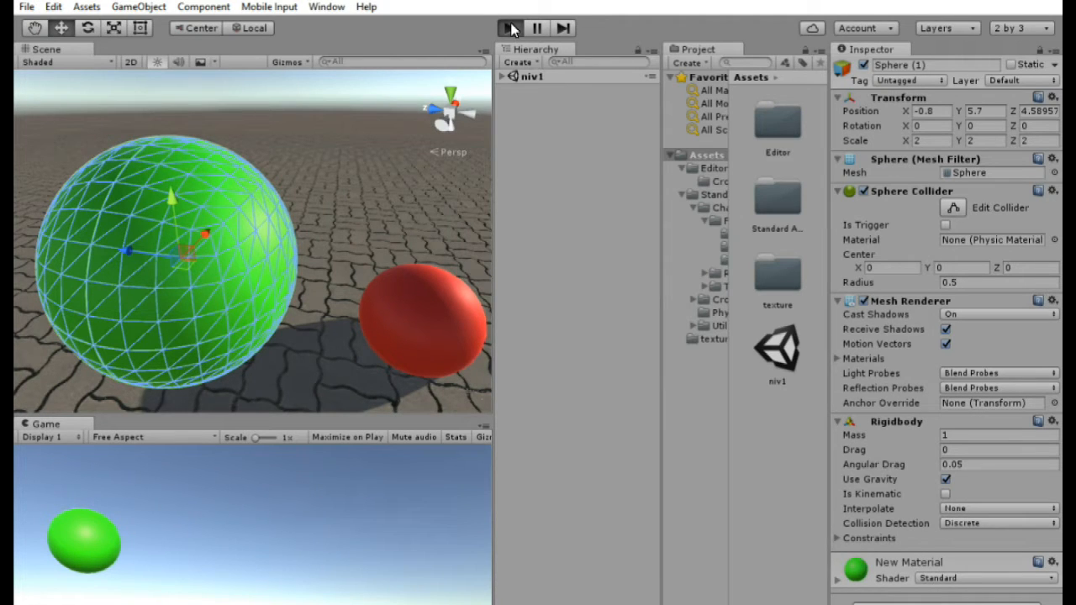
pyautogui.press('Right')
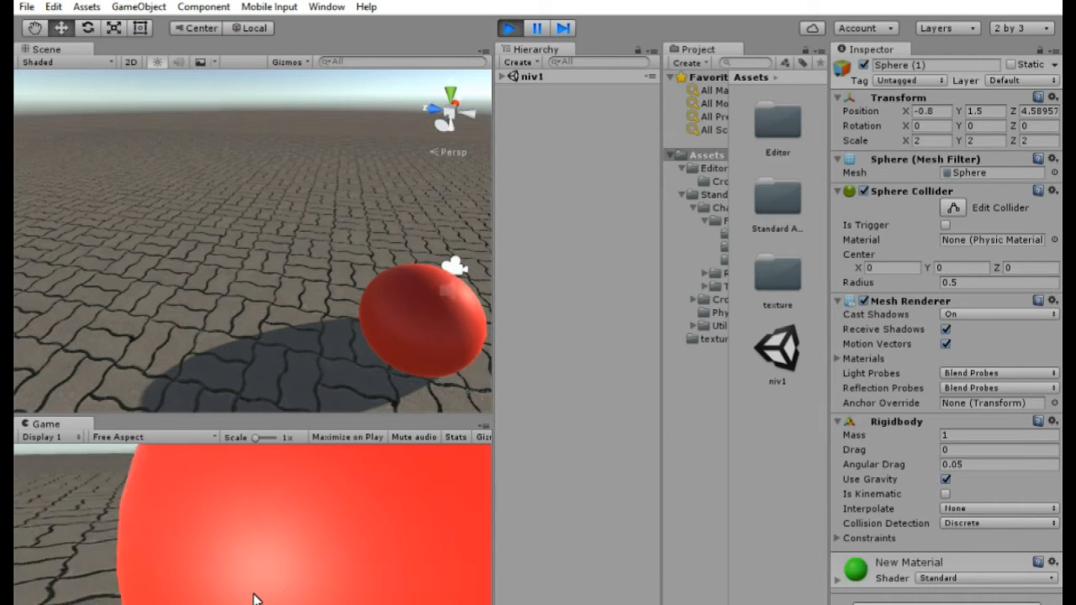
pyautogui.press('Up')
pyautogui.press('Left')
pyautogui.press('Up')
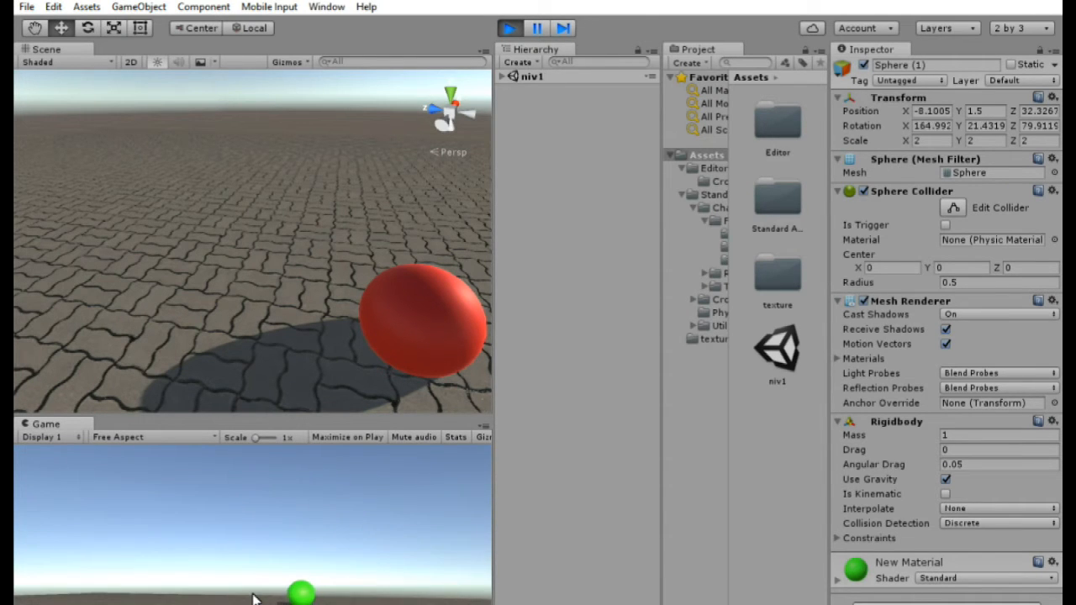
pyautogui.click(511, 29)
# - Save the scene again and orbit the Scene view around the spheres
pyautogui.click(27, 7)
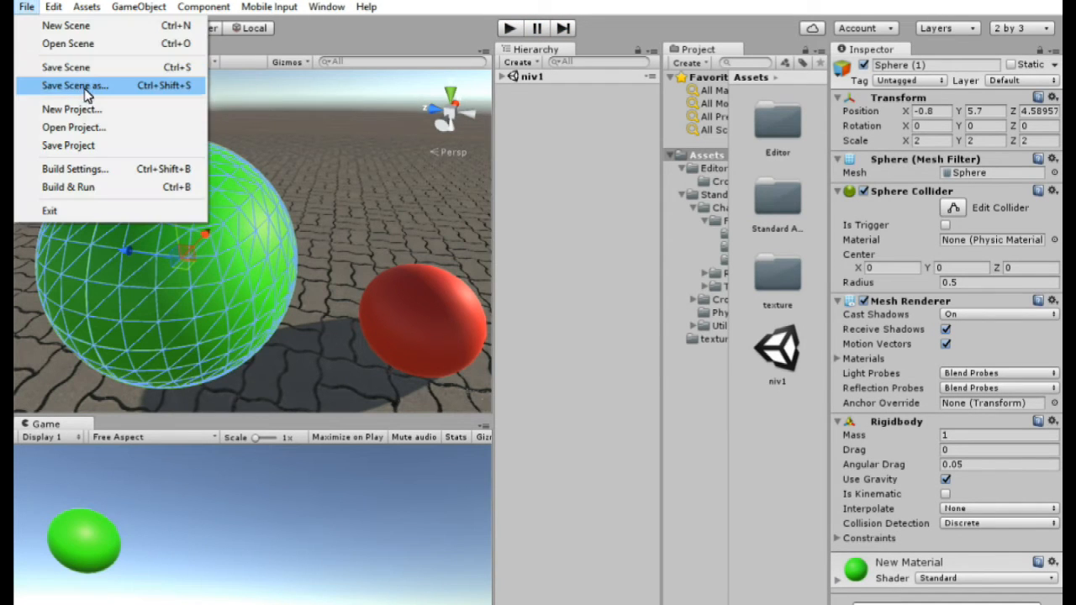
pyautogui.click(93, 68)
pyautogui.keyDown('alt'); pyautogui.moveTo(358, 240); pyautogui.dragTo(963, 137); pyautogui.keyUp('alt')
pyautogui.moveTo(940, 65); pyautogui.dragTo(262, 193, button='right')
pyautogui.press('s')
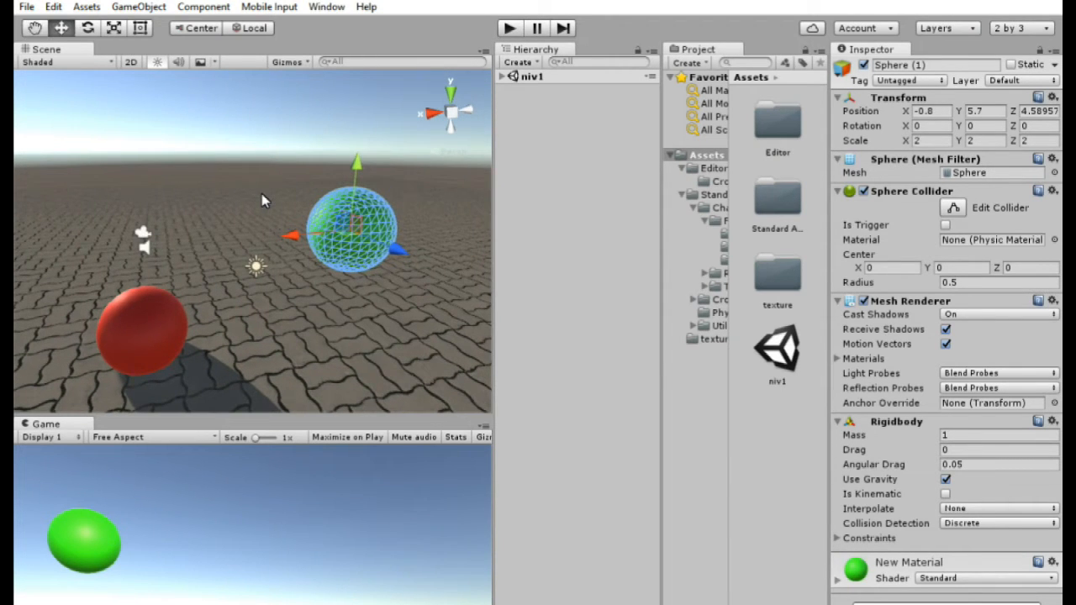